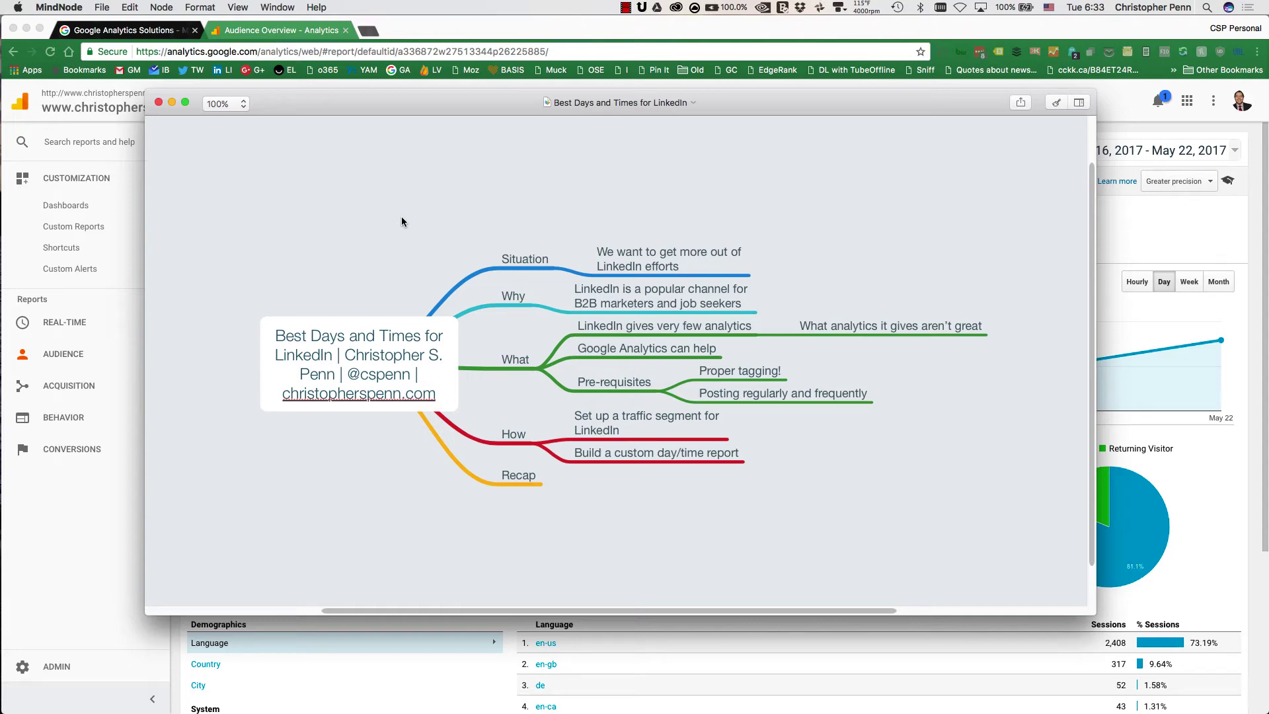
- Step through the 'Google Analytics can help', 'Proper tagging!' and 'Posting regularly and frequently' mind map nodes
{"action": "mouse_move", "coordinate": [935, 327]}
{"action": "left_click", "coordinate": [599, 344]}
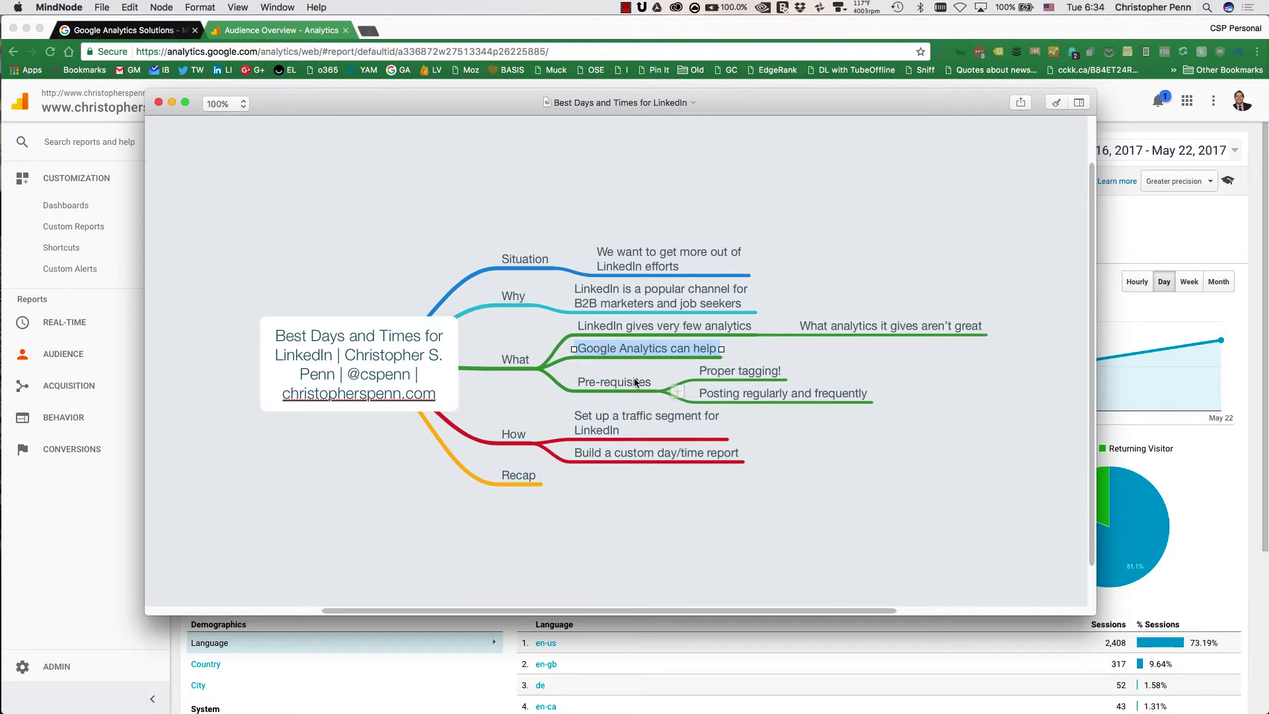
{"action": "left_click", "coordinate": [760, 371]}
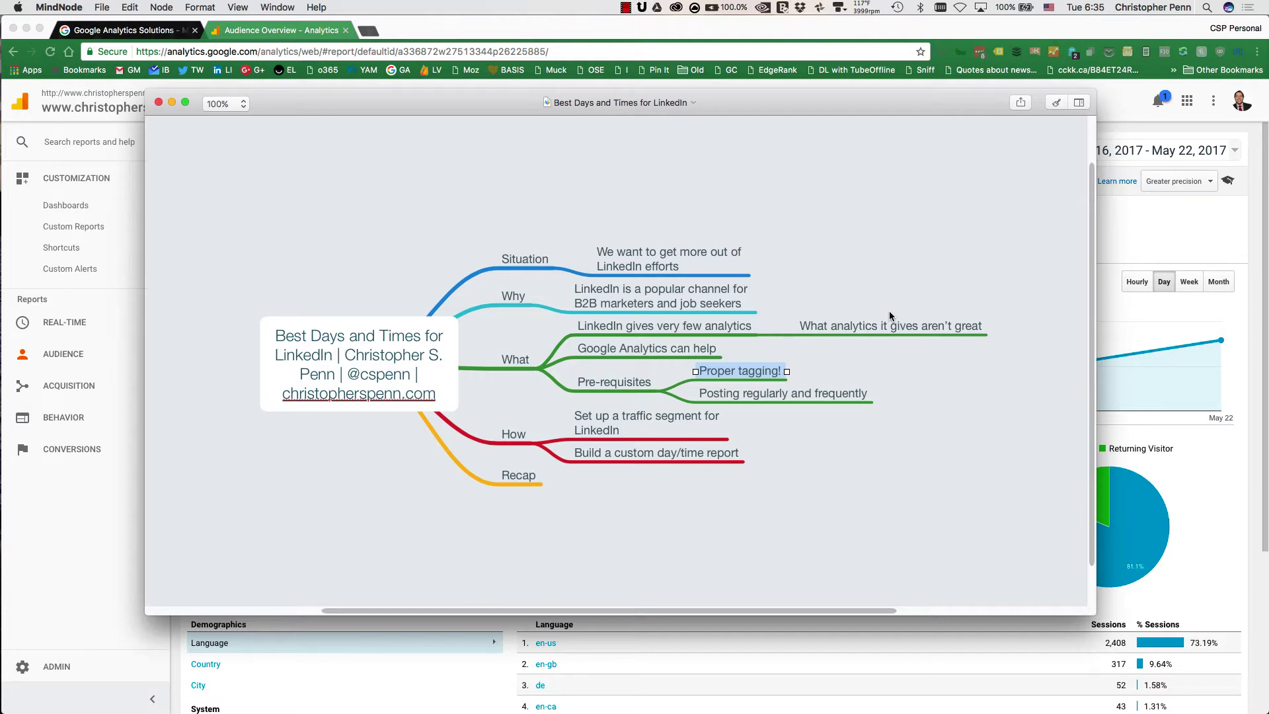
{"action": "double_click", "coordinate": [811, 402]}
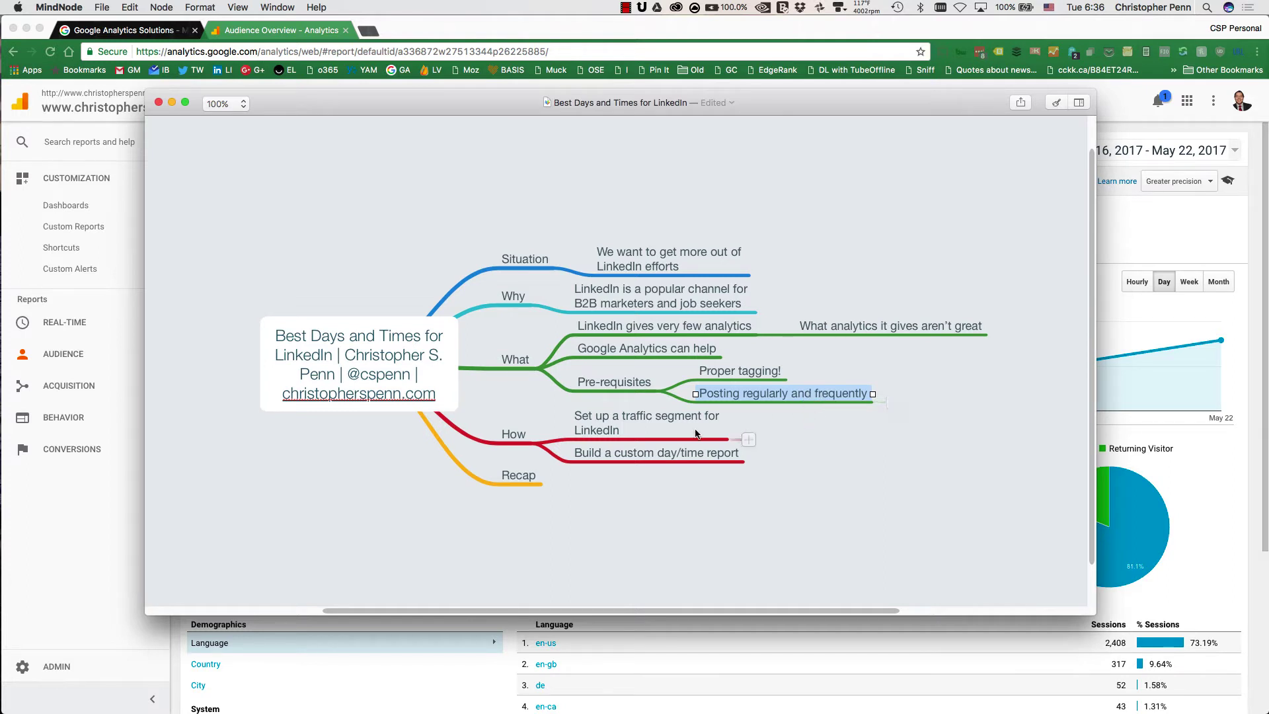
- In Google Analytics Audience reports, start a new segment named 'LinkedIn'
{"action": "left_click", "coordinate": [58, 561]}
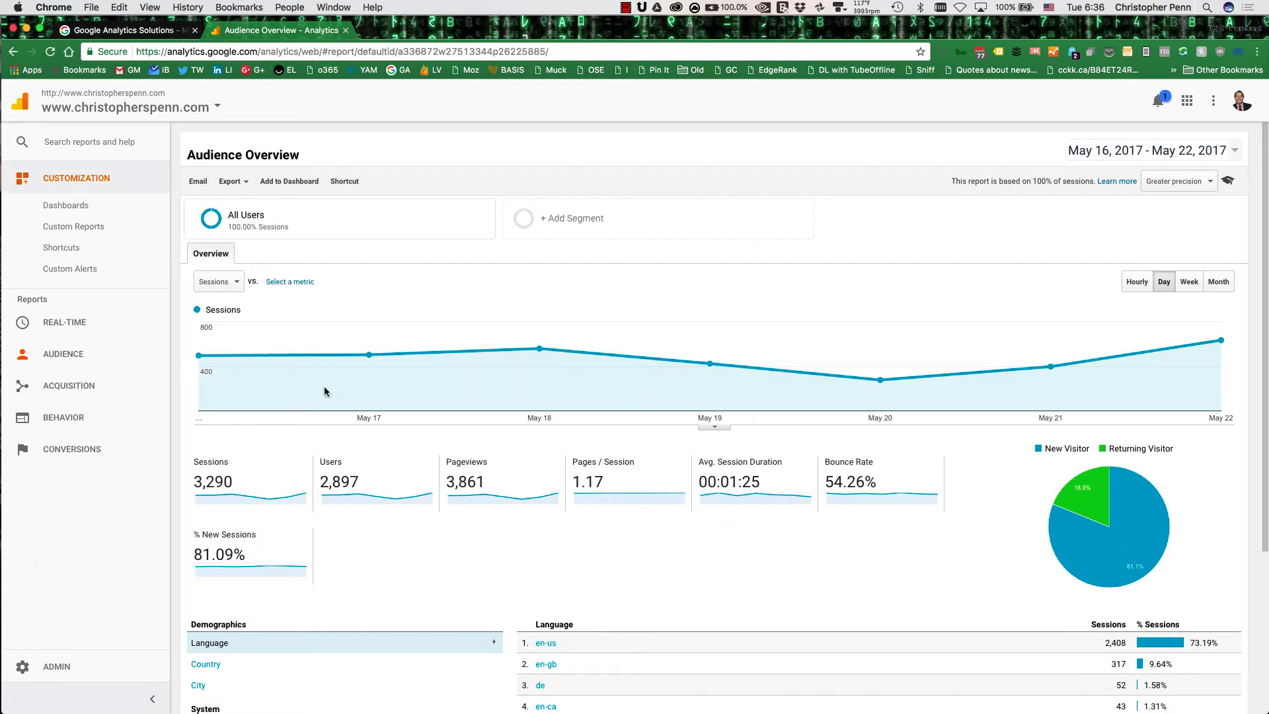
{"action": "left_click", "coordinate": [64, 363]}
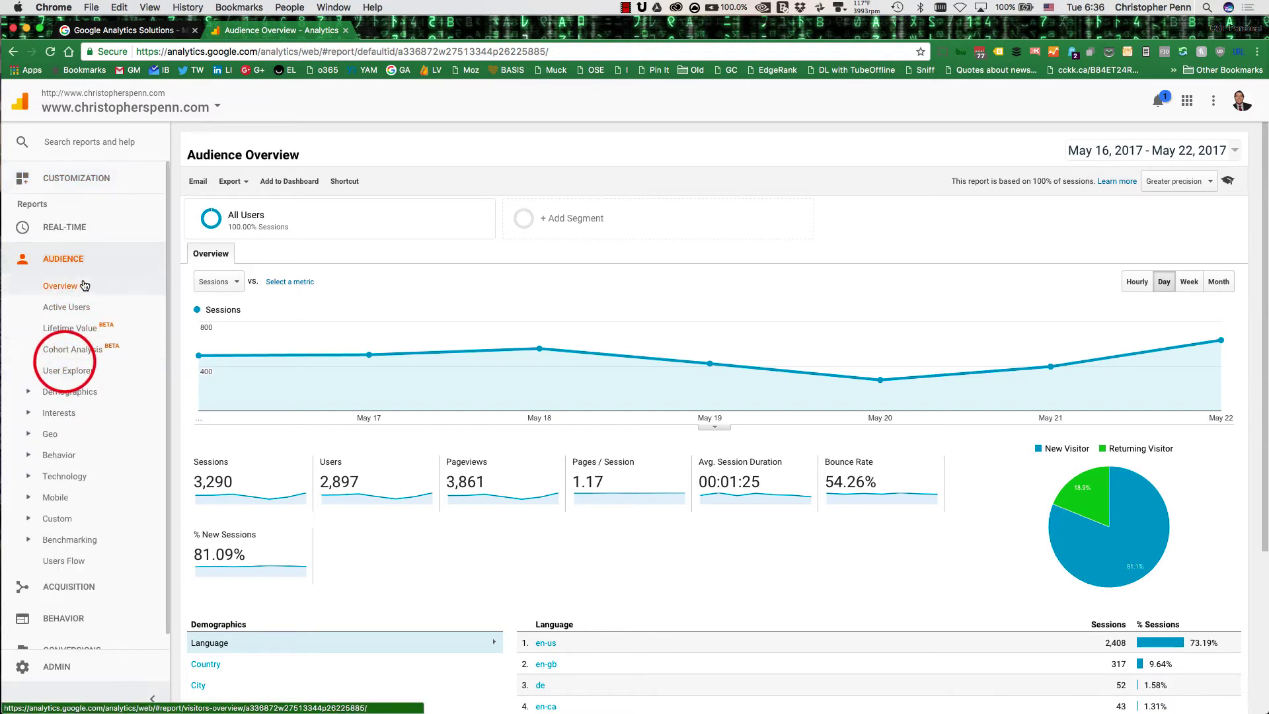
{"action": "left_click", "coordinate": [576, 220]}
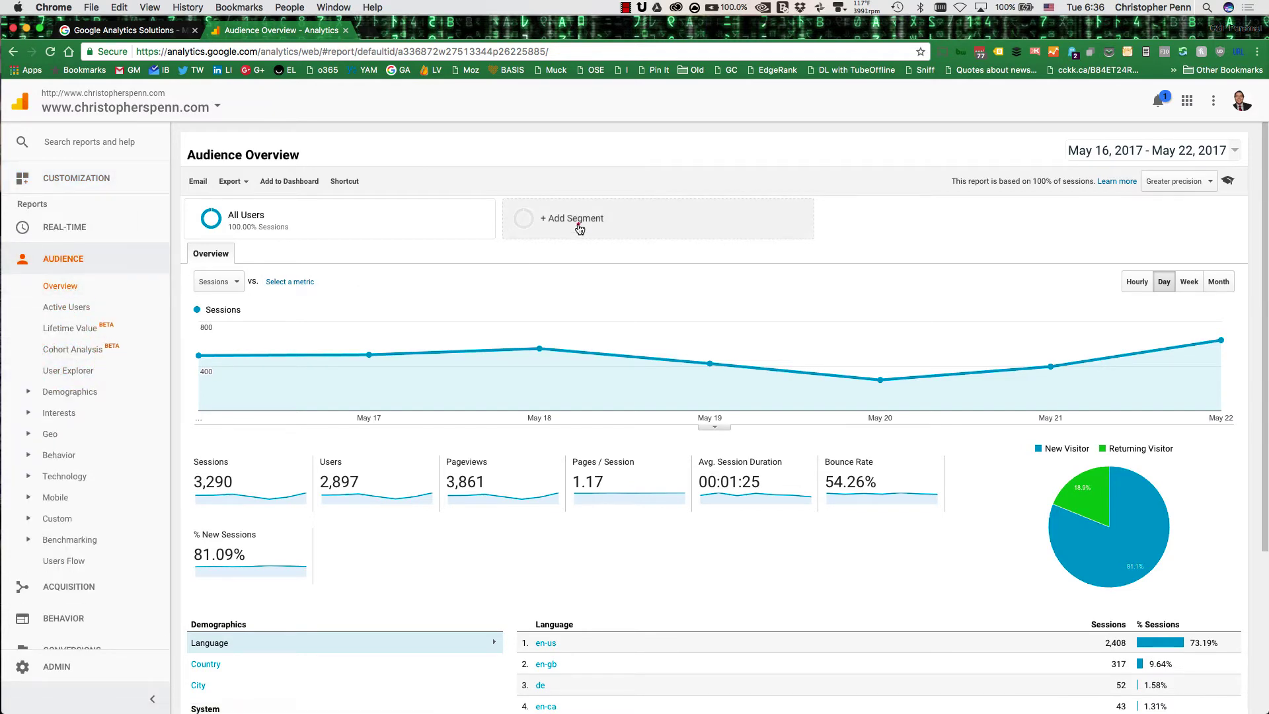
{"action": "left_click", "coordinate": [251, 272]}
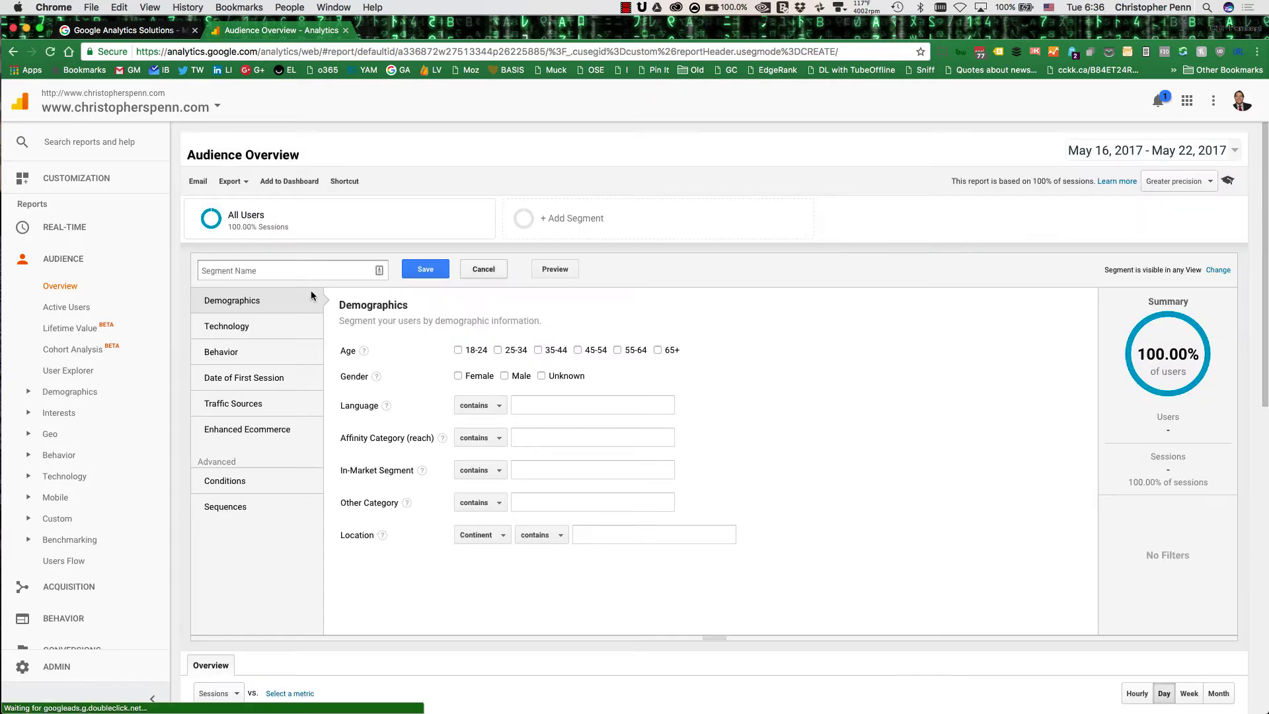
{"action": "left_click", "coordinate": [288, 269]}
{"action": "type", "text": "LinkedIn"}
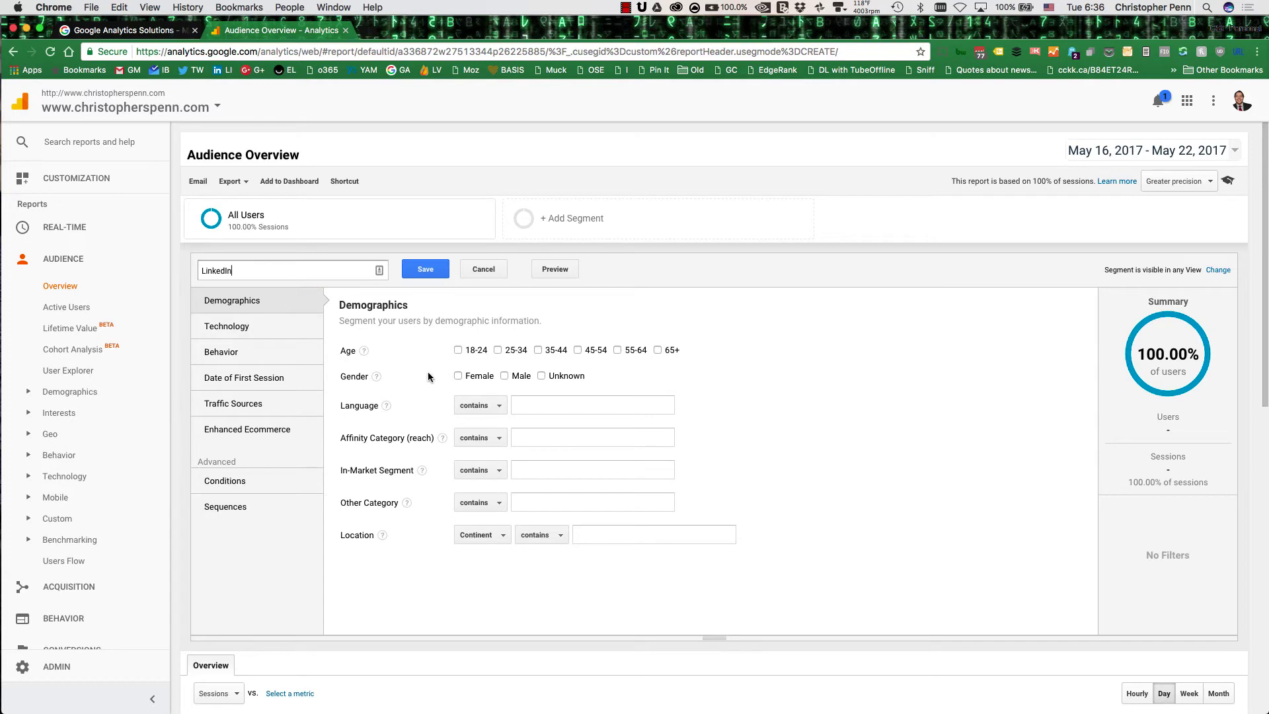
- Add an advanced condition: Source / Medium contains 'linkedin'
{"action": "left_click", "coordinate": [271, 481]}
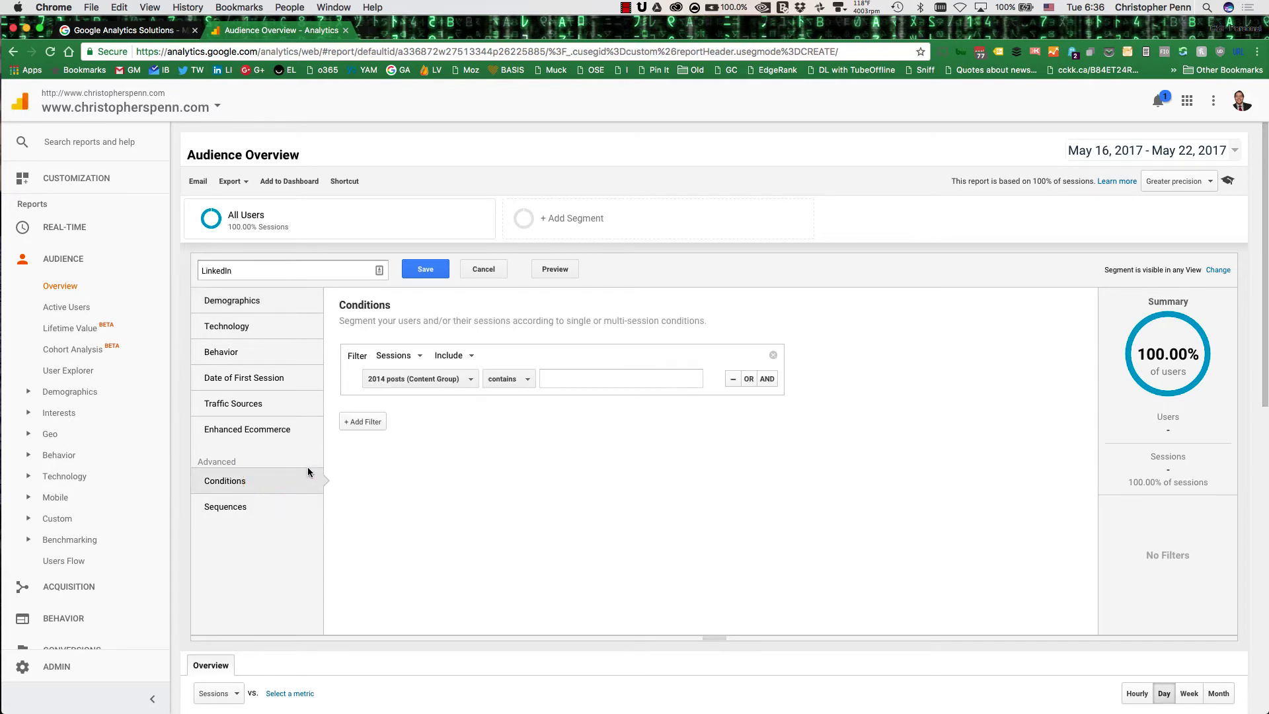
{"action": "left_click", "coordinate": [441, 379]}
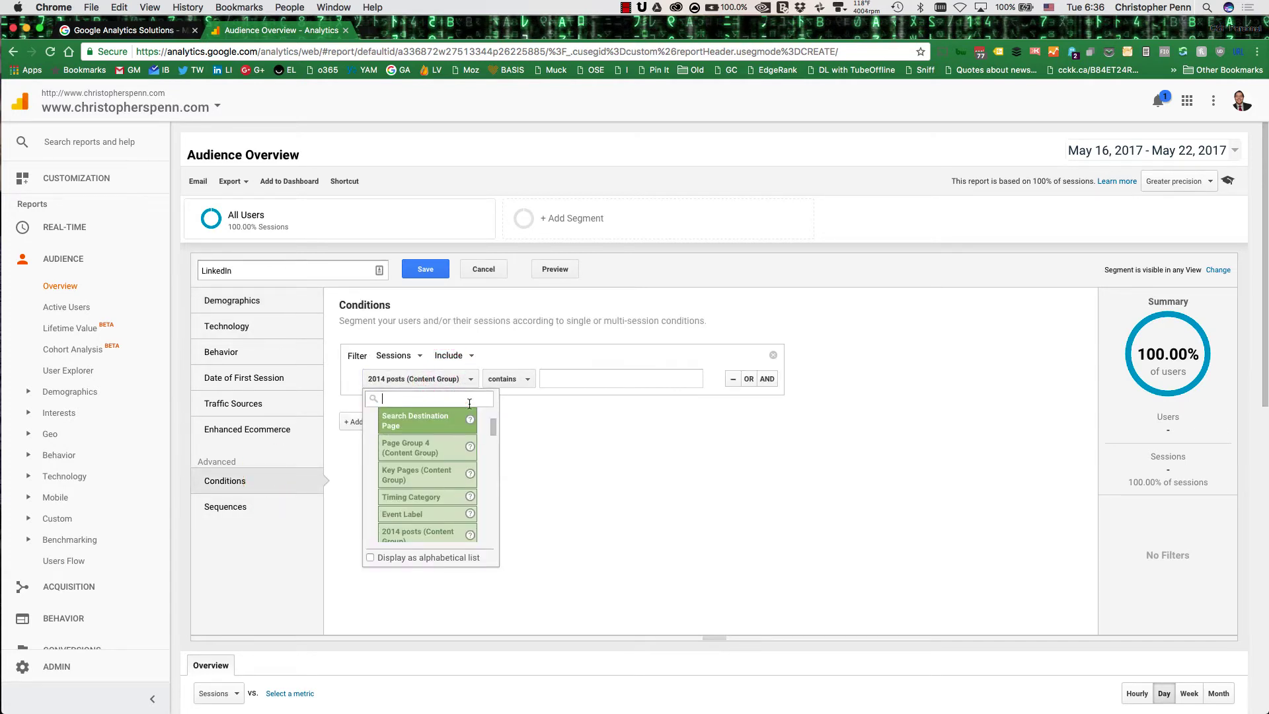
{"action": "type", "text": "sour"}
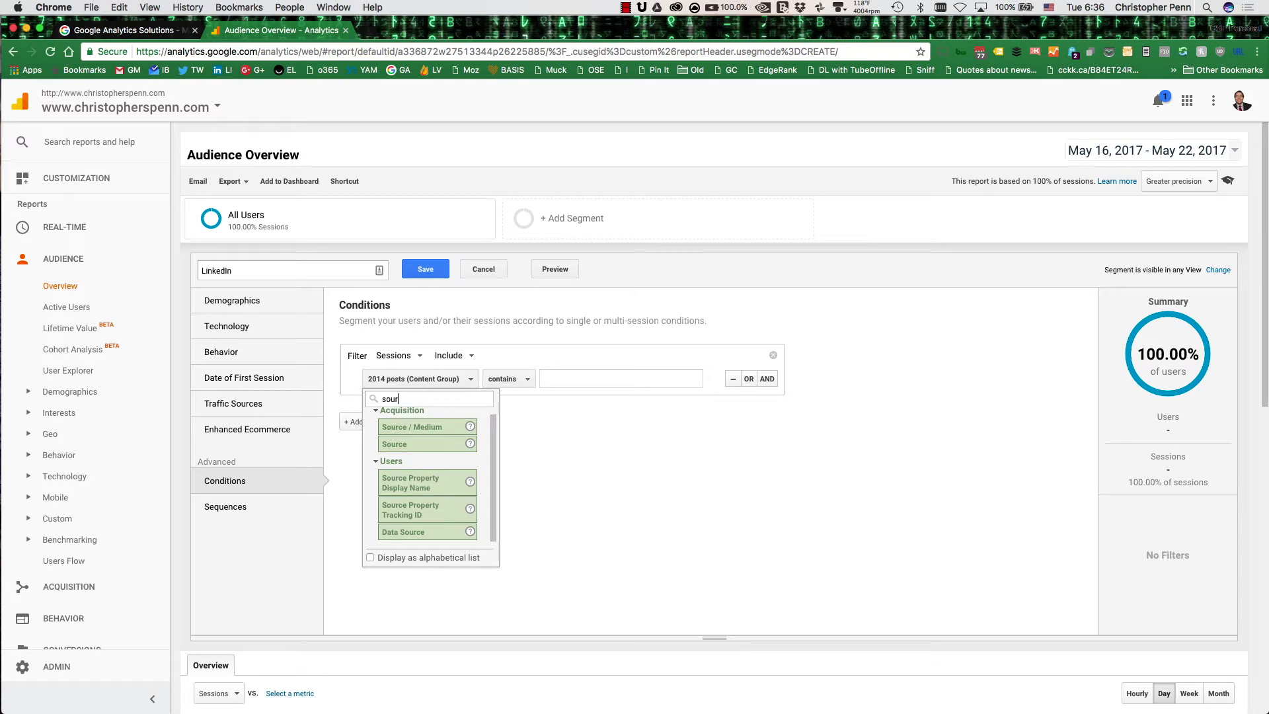
{"action": "left_click", "coordinate": [439, 427]}
{"action": "left_click", "coordinate": [520, 376]}
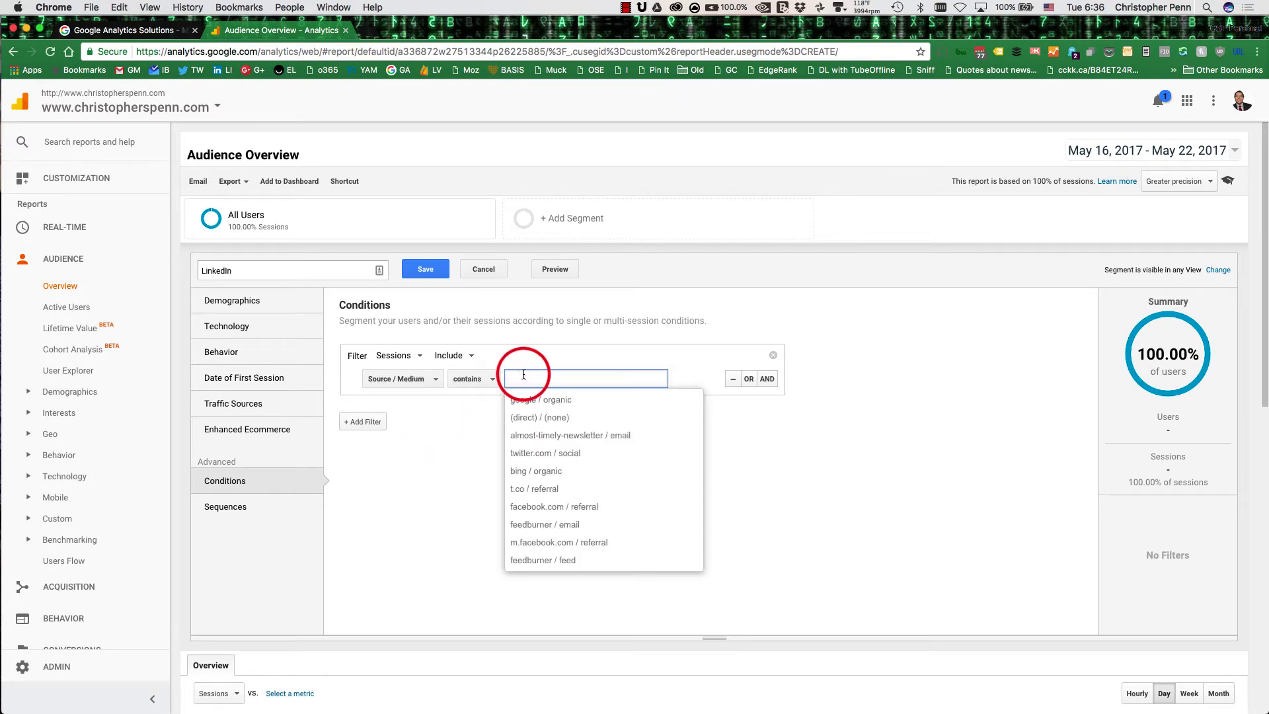
{"action": "type", "text": "linke"}
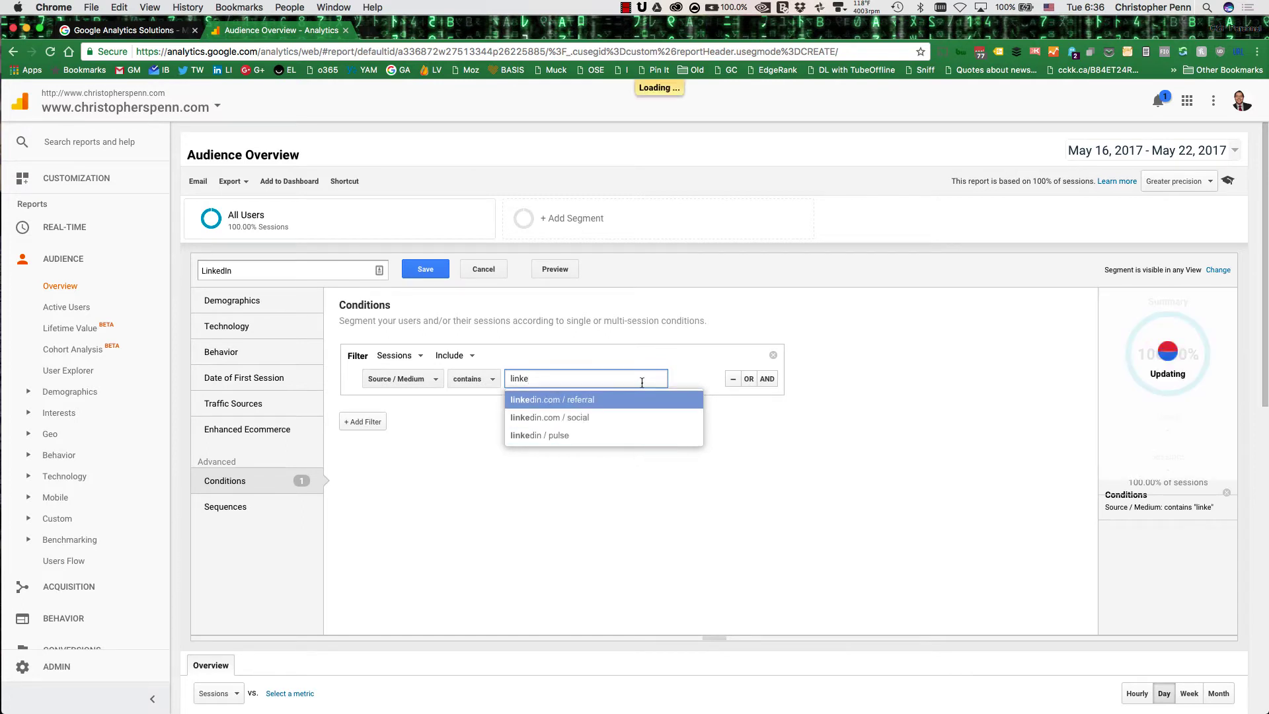
{"action": "type", "text": "din"}
{"action": "left_click", "coordinate": [934, 372]}
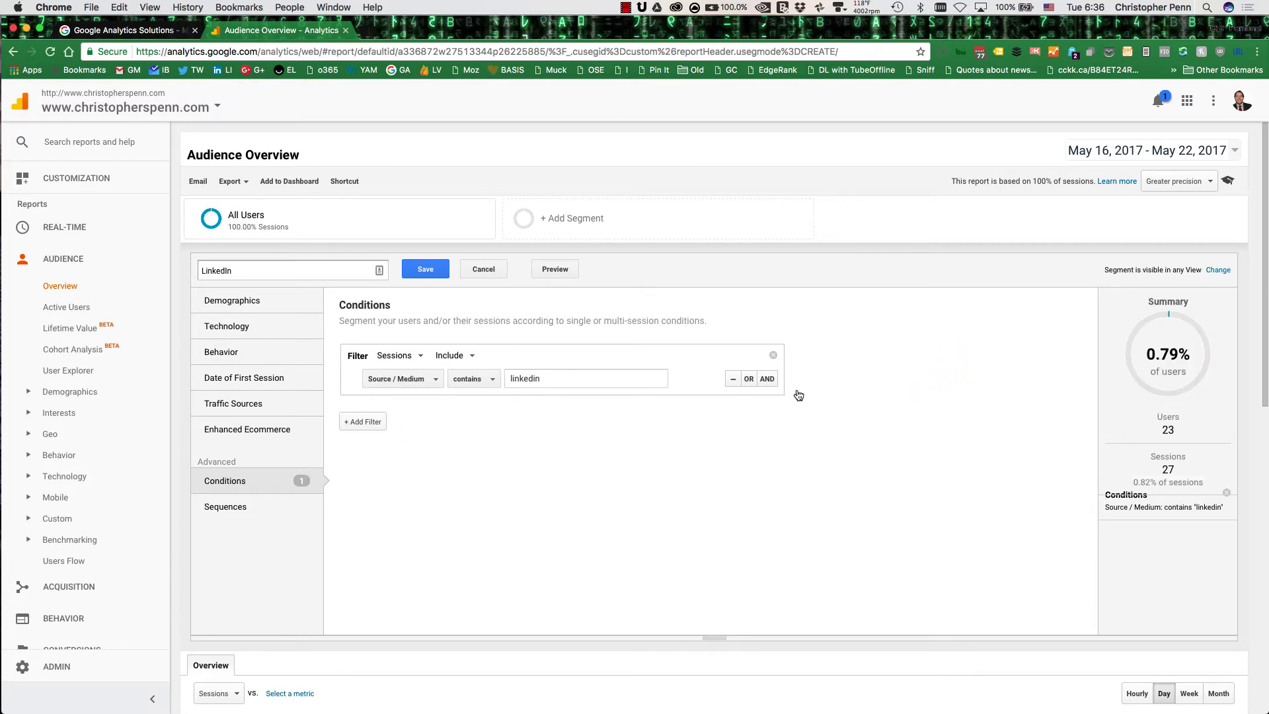
- Add an OR condition matching Source / Medium 'lnkd.in'
{"action": "left_click", "coordinate": [748, 382]}
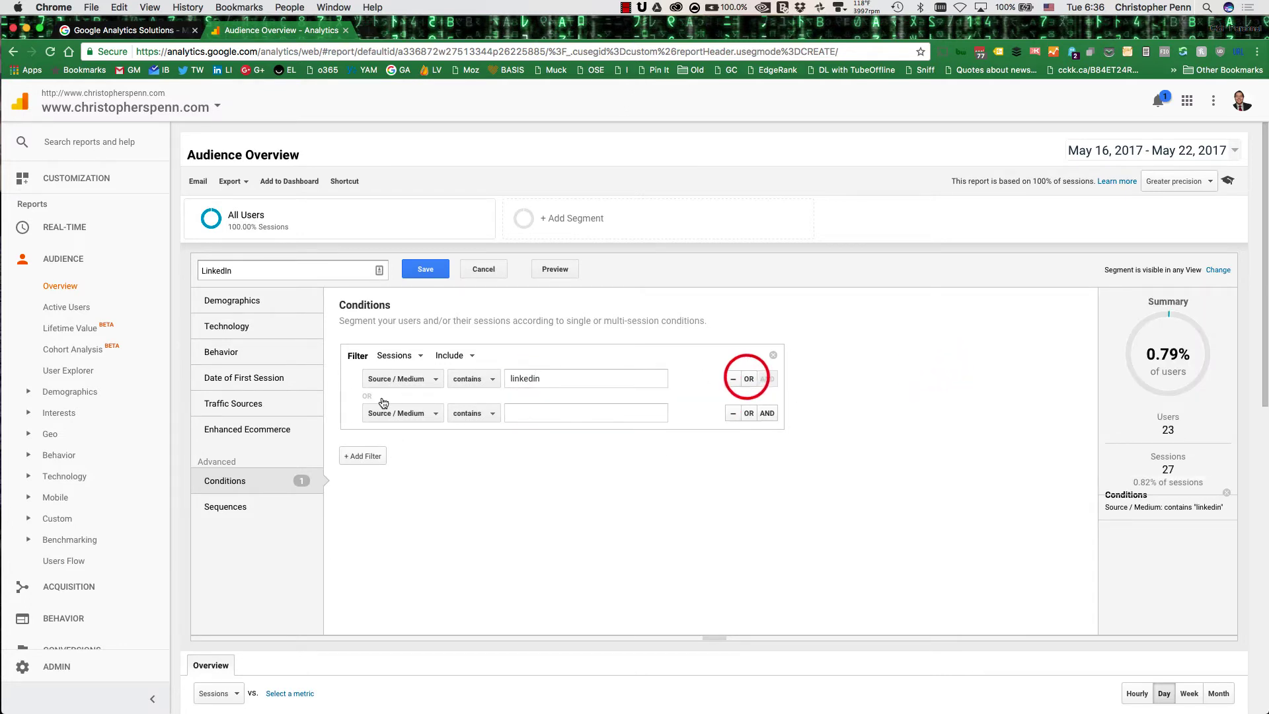
{"action": "left_click", "coordinate": [529, 415]}
{"action": "type", "text": "lnkd"}
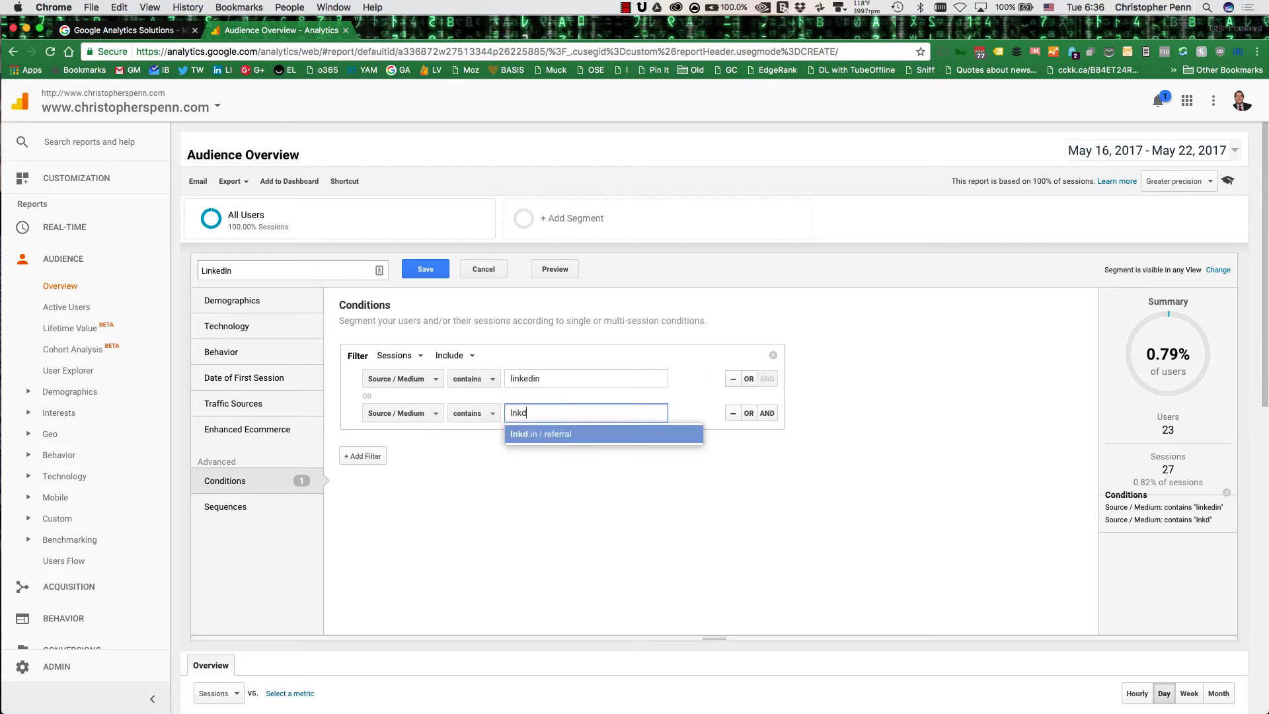
{"action": "type", "text": ".in"}
{"action": "left_click", "coordinate": [554, 549]}
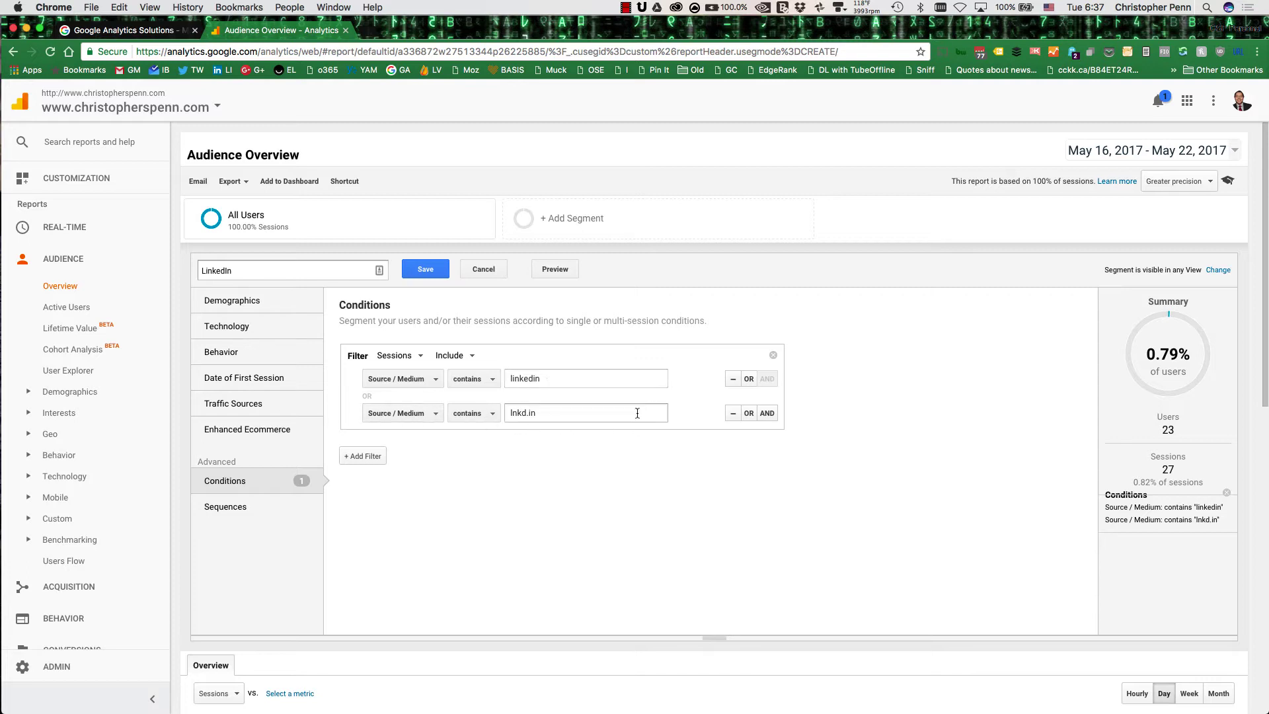
- Add a third OR condition: Campaign contains 'linkedin'
{"action": "left_click", "coordinate": [749, 413]}
{"action": "left_click", "coordinate": [392, 456]}
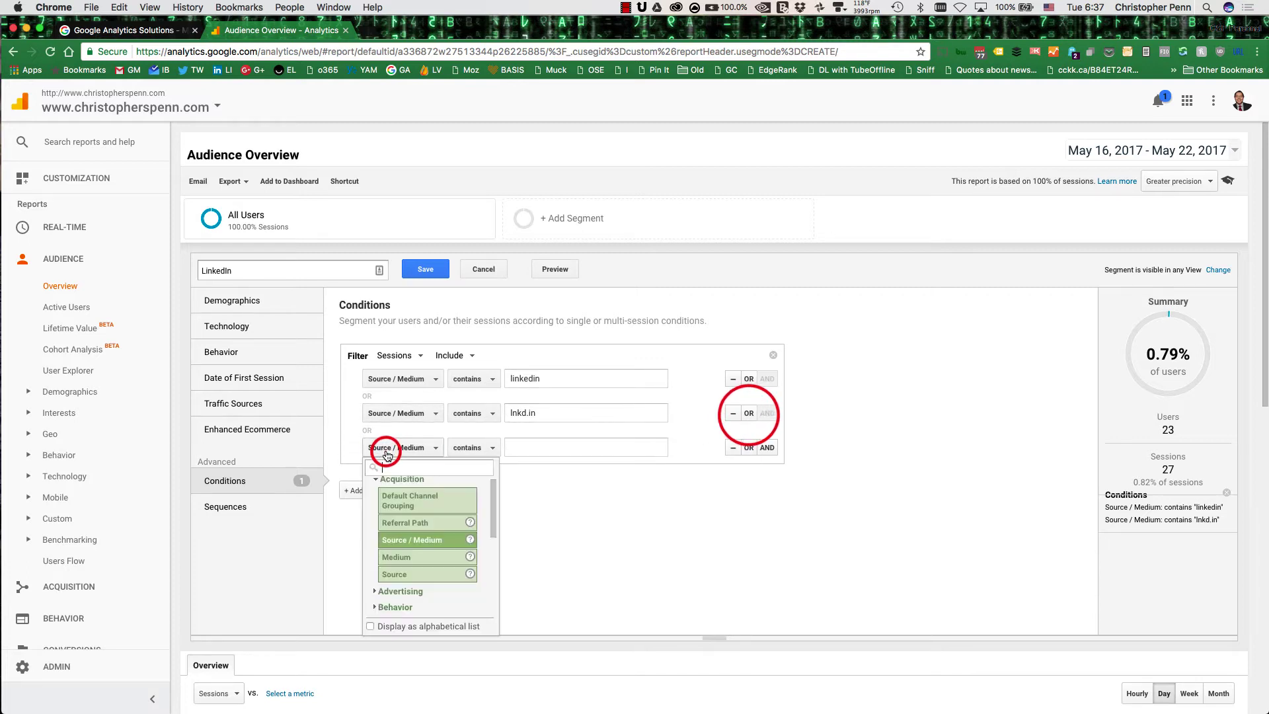
{"action": "type", "text": "ca"}
{"action": "left_click", "coordinate": [414, 500]}
{"action": "left_click", "coordinate": [510, 454]}
{"action": "type", "text": "linkedin"}
{"action": "left_click", "coordinate": [545, 558]}
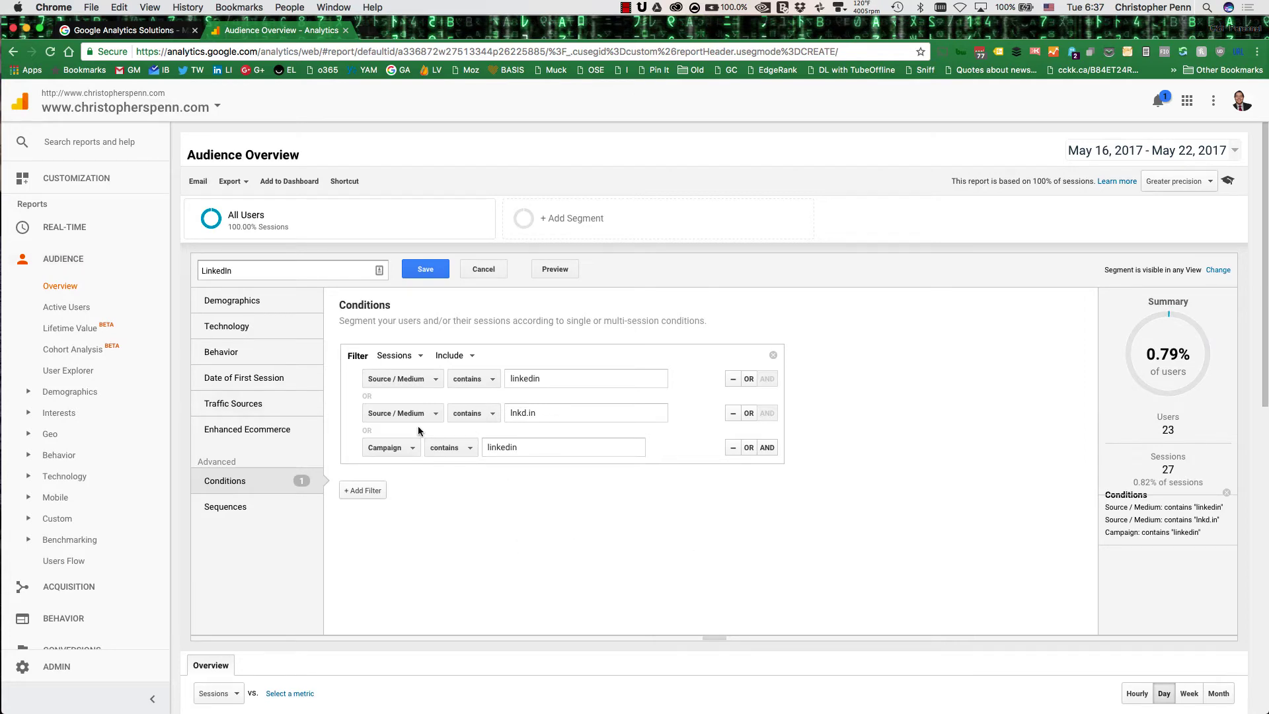
- Save the LinkedIn segment and go to Customization > Custom Reports
{"action": "left_click", "coordinate": [425, 262]}
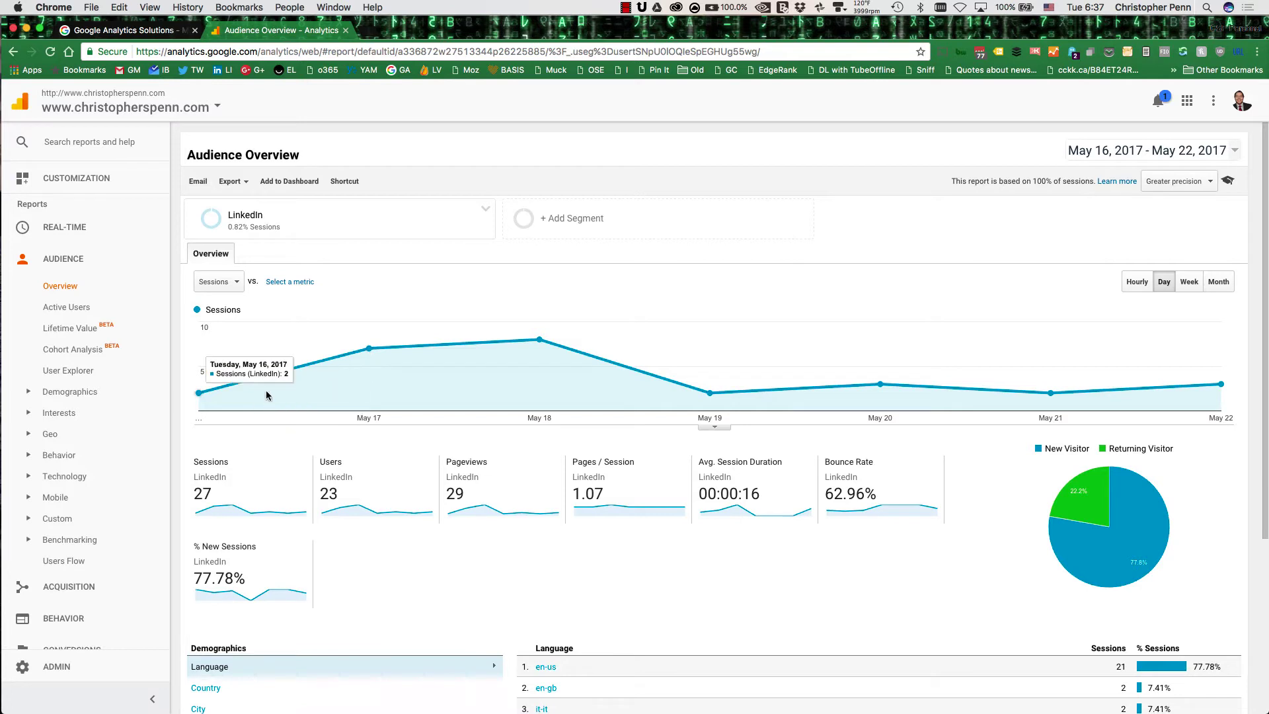
{"action": "left_click", "coordinate": [91, 190]}
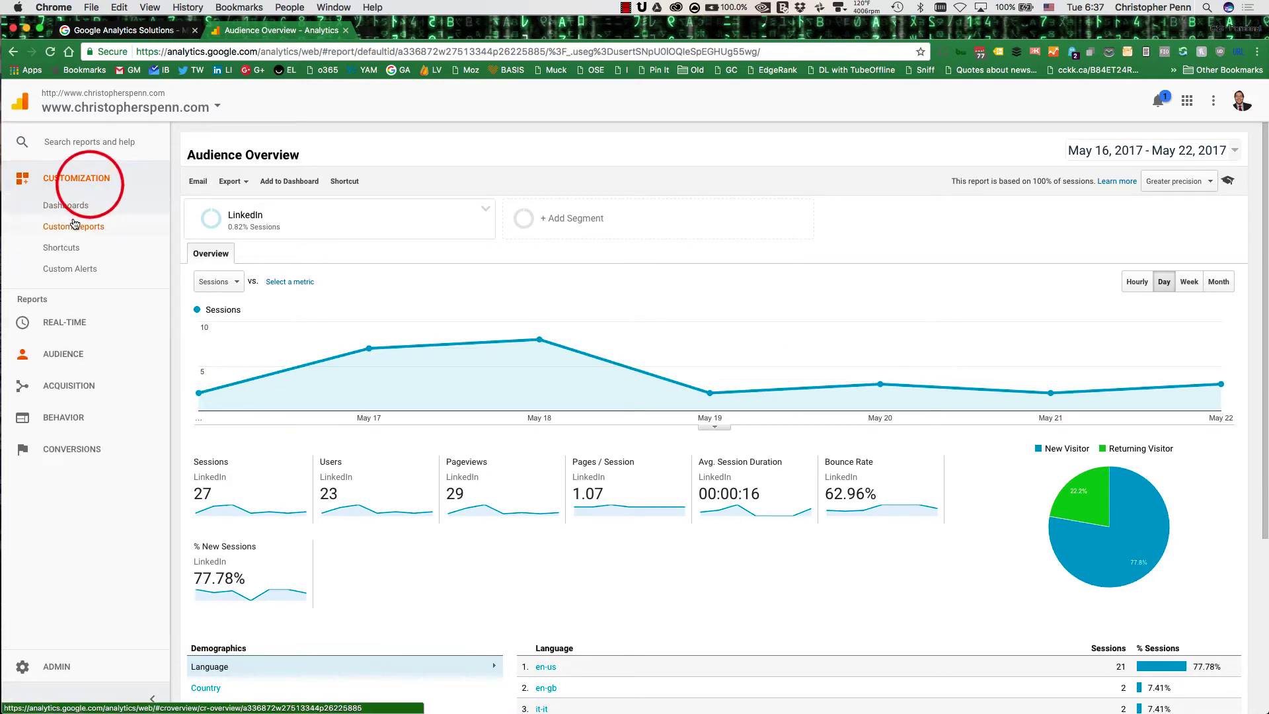
{"action": "left_click", "coordinate": [101, 228]}
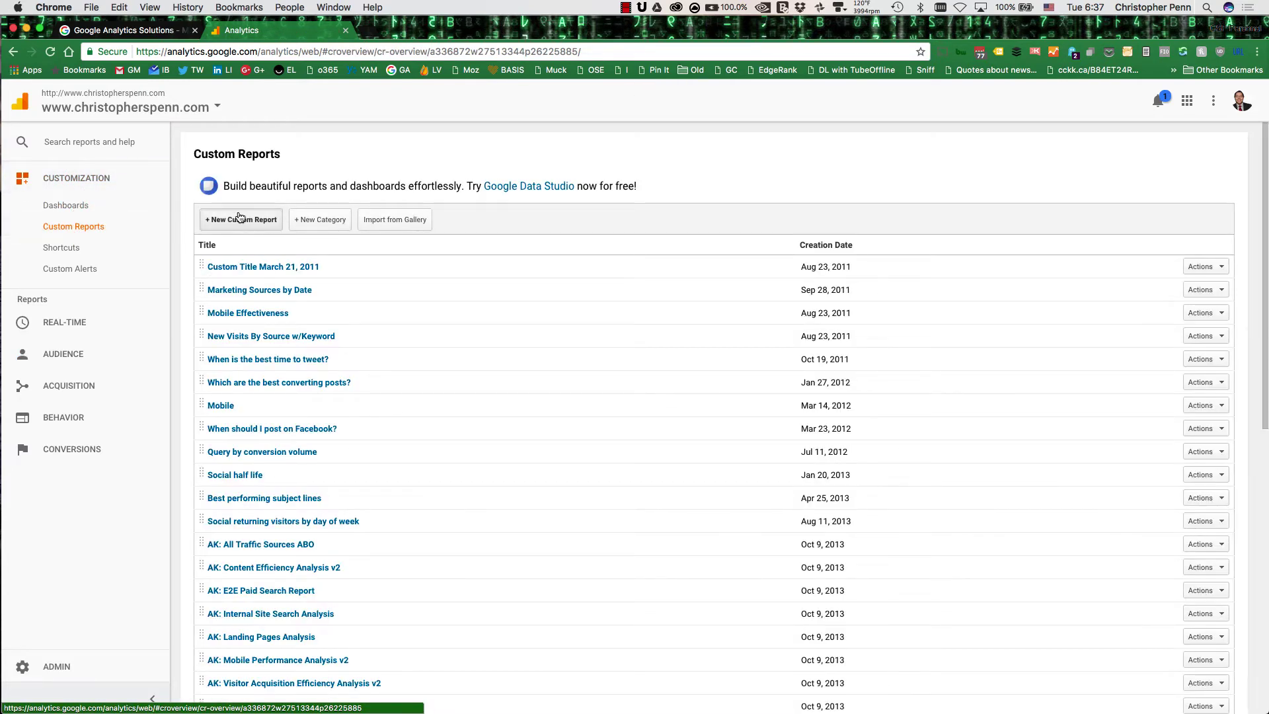
- Create a new custom report titled 'LinkedIn Days and Times' with Users as its metric
{"action": "left_click", "coordinate": [239, 216]}
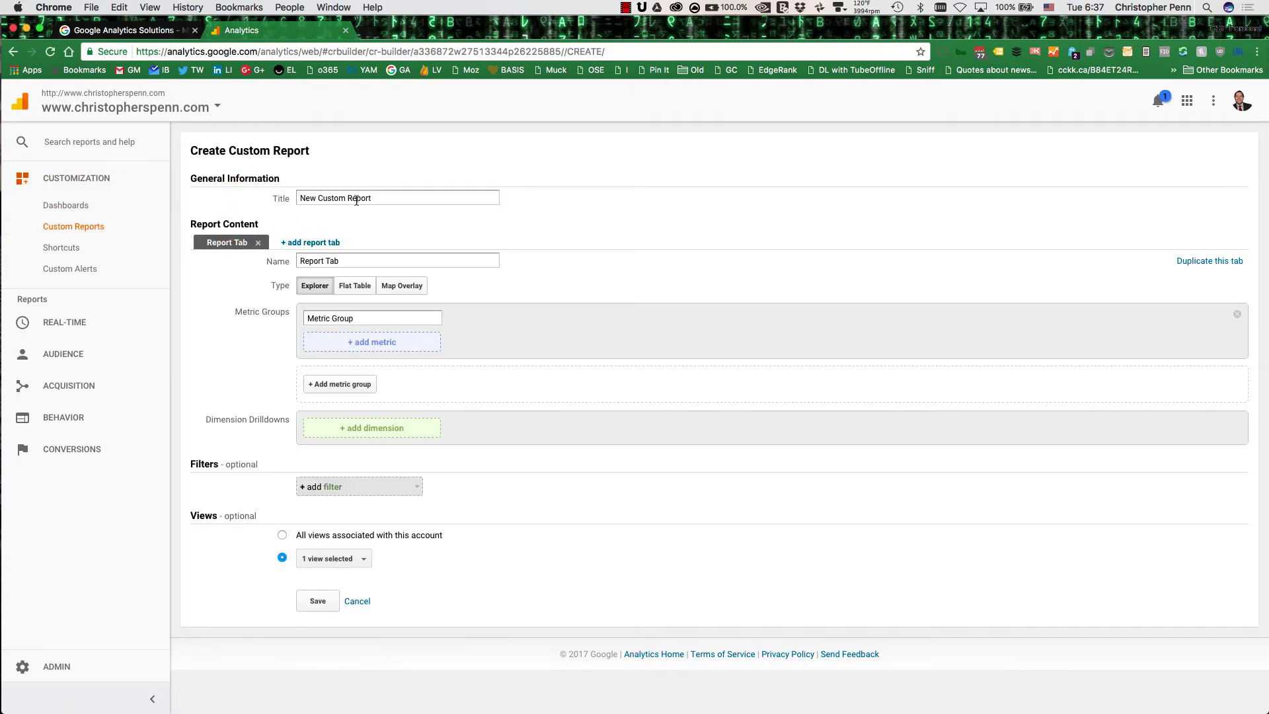
{"action": "triple_click", "coordinate": [372, 193]}
{"action": "type", "text": "LinkedIn Days and Times"}
{"action": "left_click", "coordinate": [393, 341]}
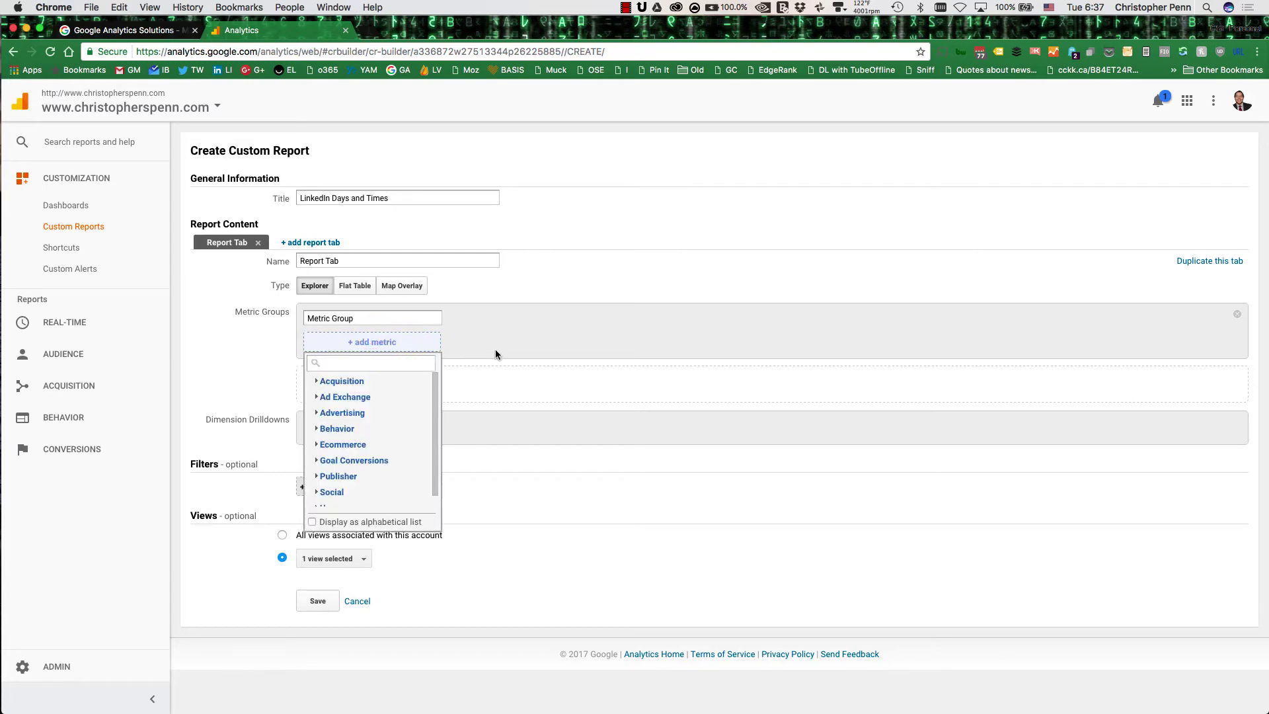
{"action": "type", "text": "user"}
{"action": "scroll", "coordinate": [385, 446], "scroll_direction": "down", "scroll_amount": 2}
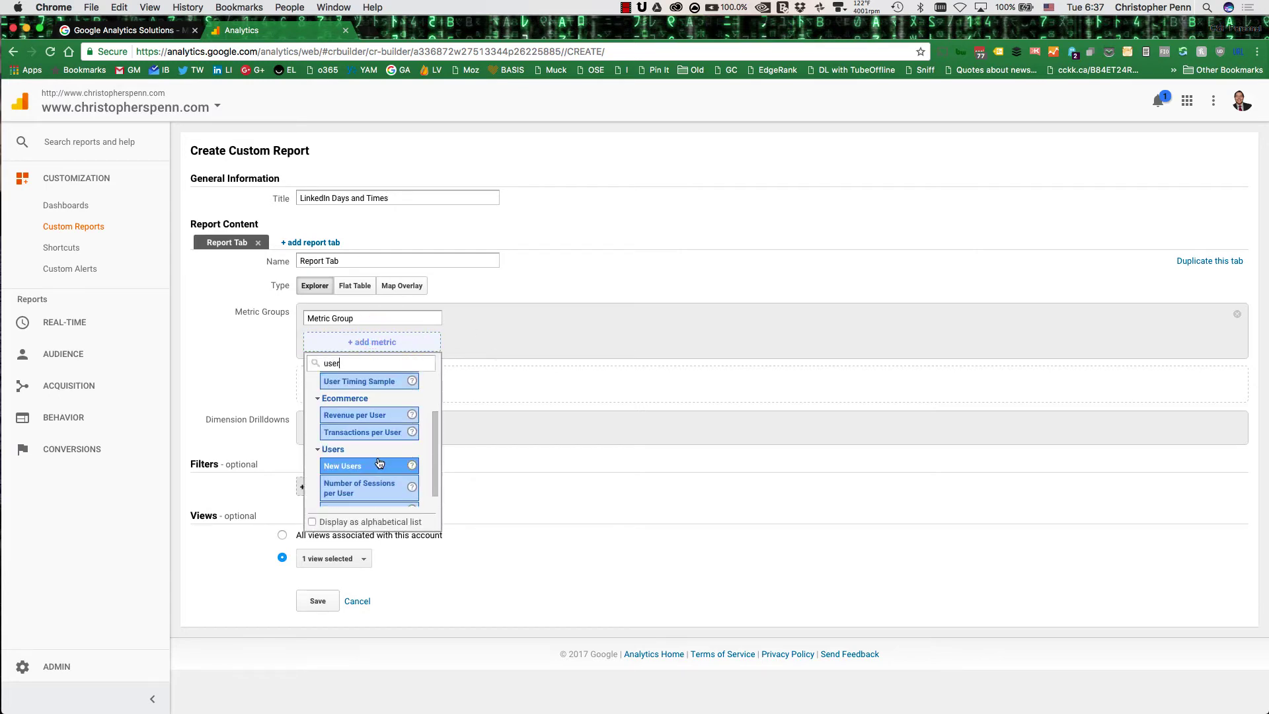
{"action": "scroll", "coordinate": [373, 470], "scroll_direction": "down", "scroll_amount": 1}
{"action": "left_click", "coordinate": [357, 493]}
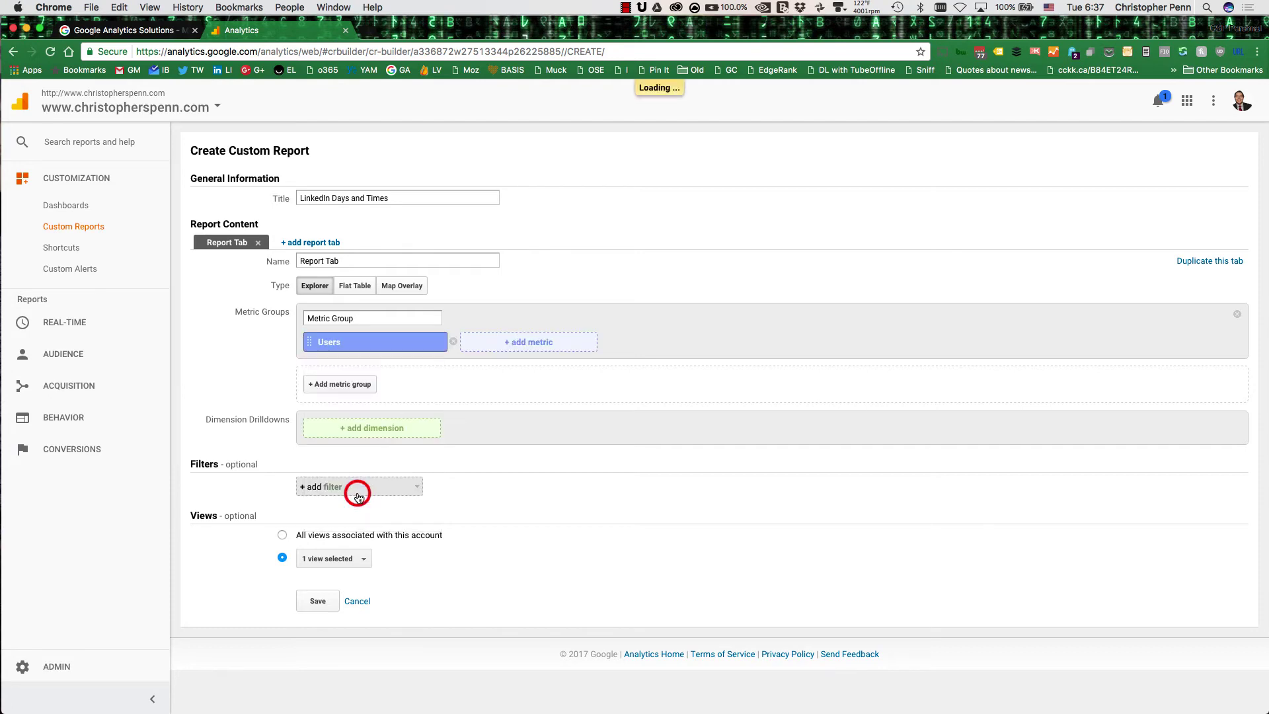
- Add Day of the month then Hour of Day drilldowns and save the report
{"action": "left_click", "coordinate": [405, 430]}
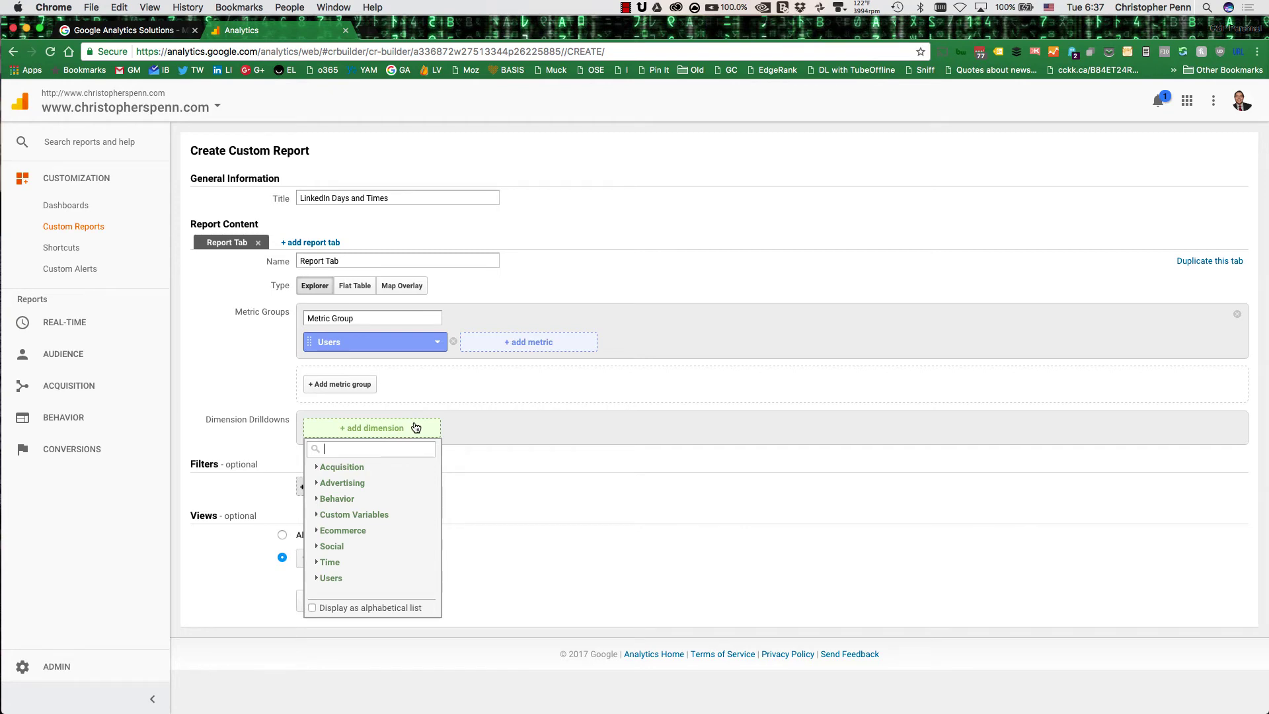
{"action": "type", "text": "day"}
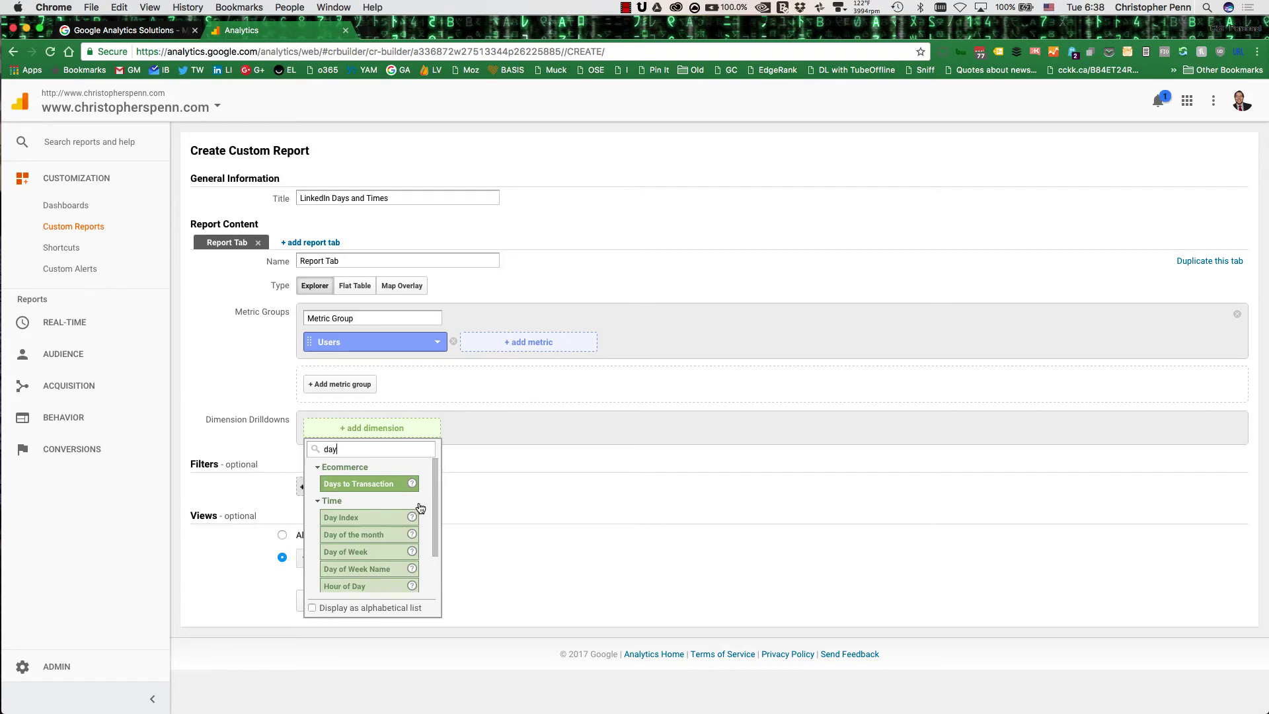
{"action": "scroll", "coordinate": [400, 543], "scroll_direction": "down", "scroll_amount": 1}
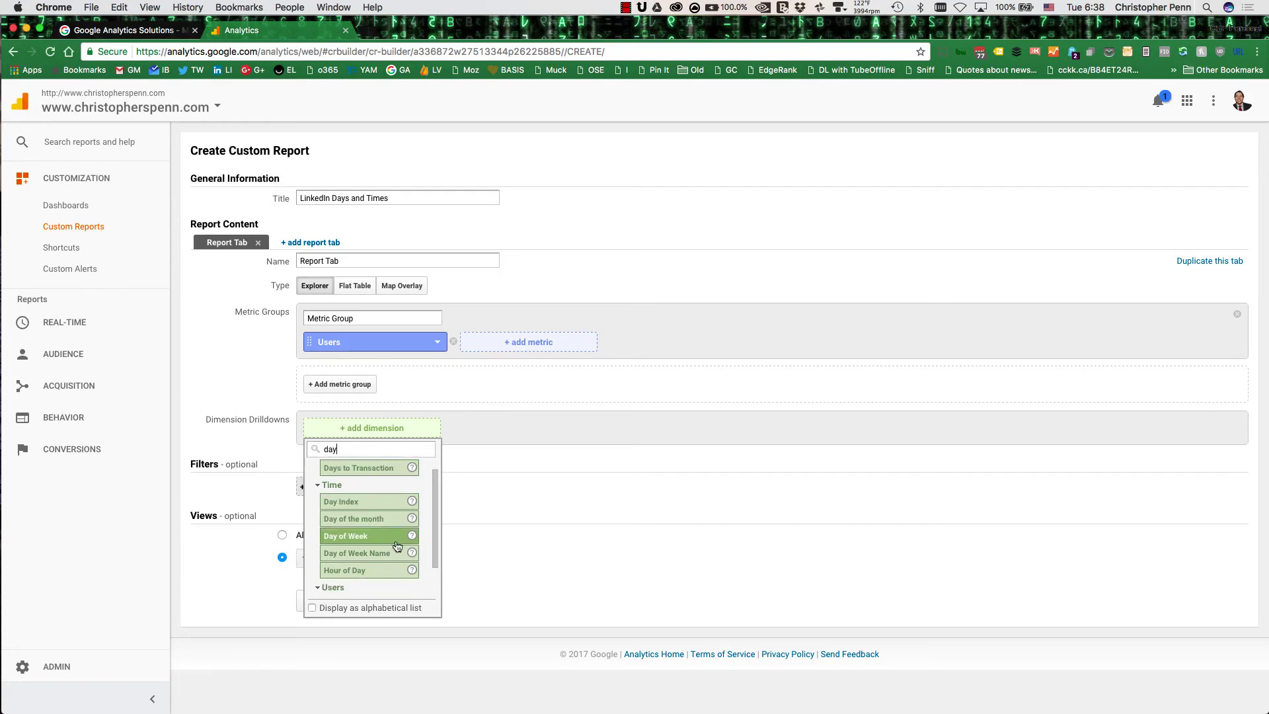
{"action": "left_click", "coordinate": [388, 576]}
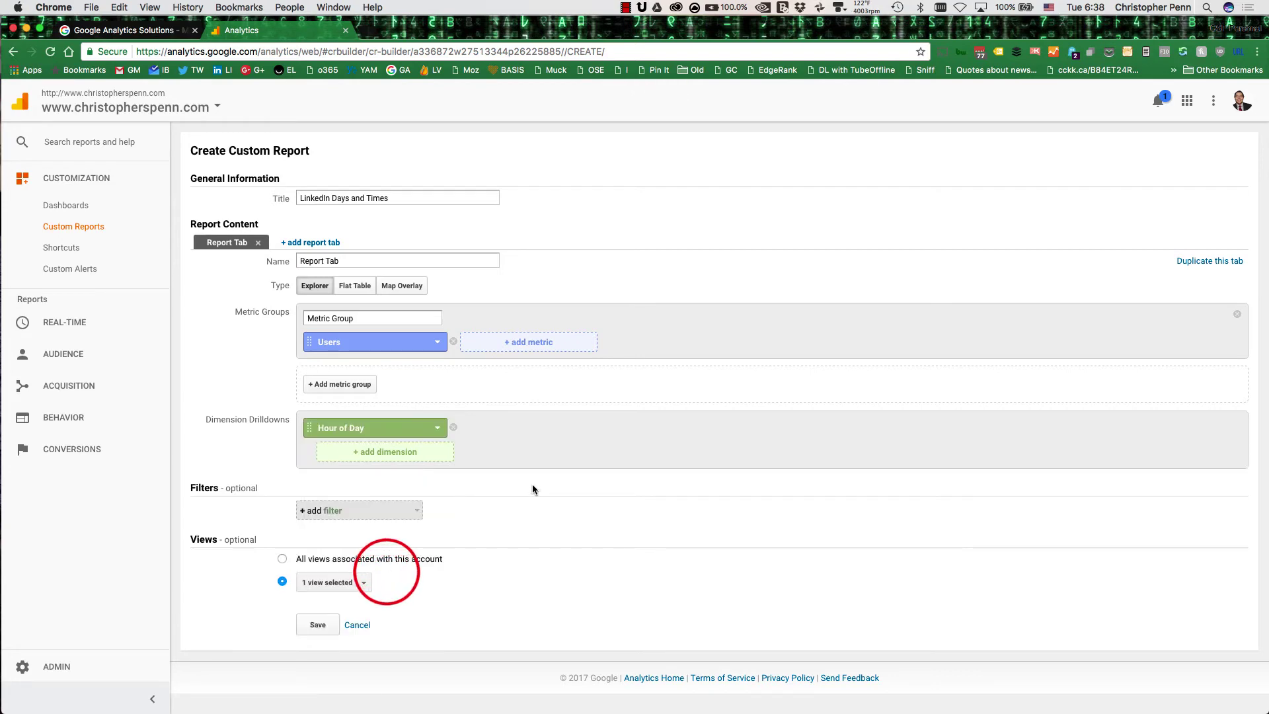
{"action": "left_click", "coordinate": [376, 457]}
{"action": "type", "text": "day"}
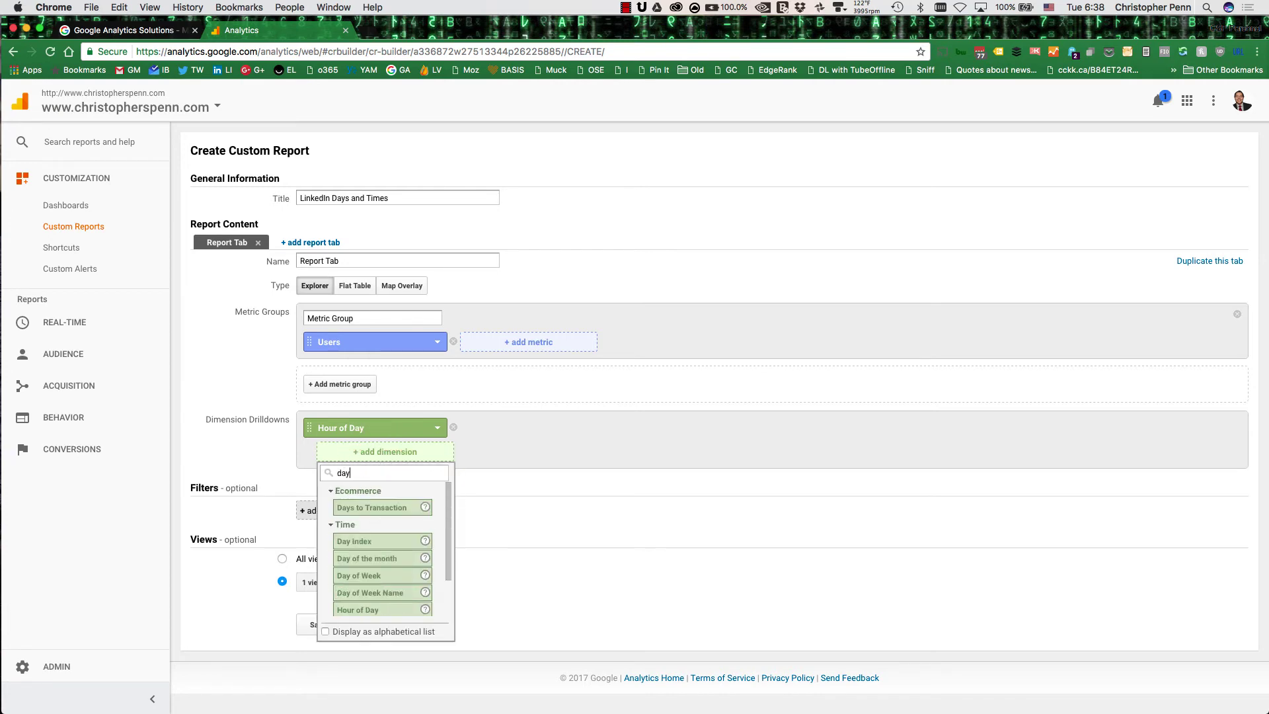
{"action": "scroll", "coordinate": [394, 556], "scroll_direction": "down", "scroll_amount": 1}
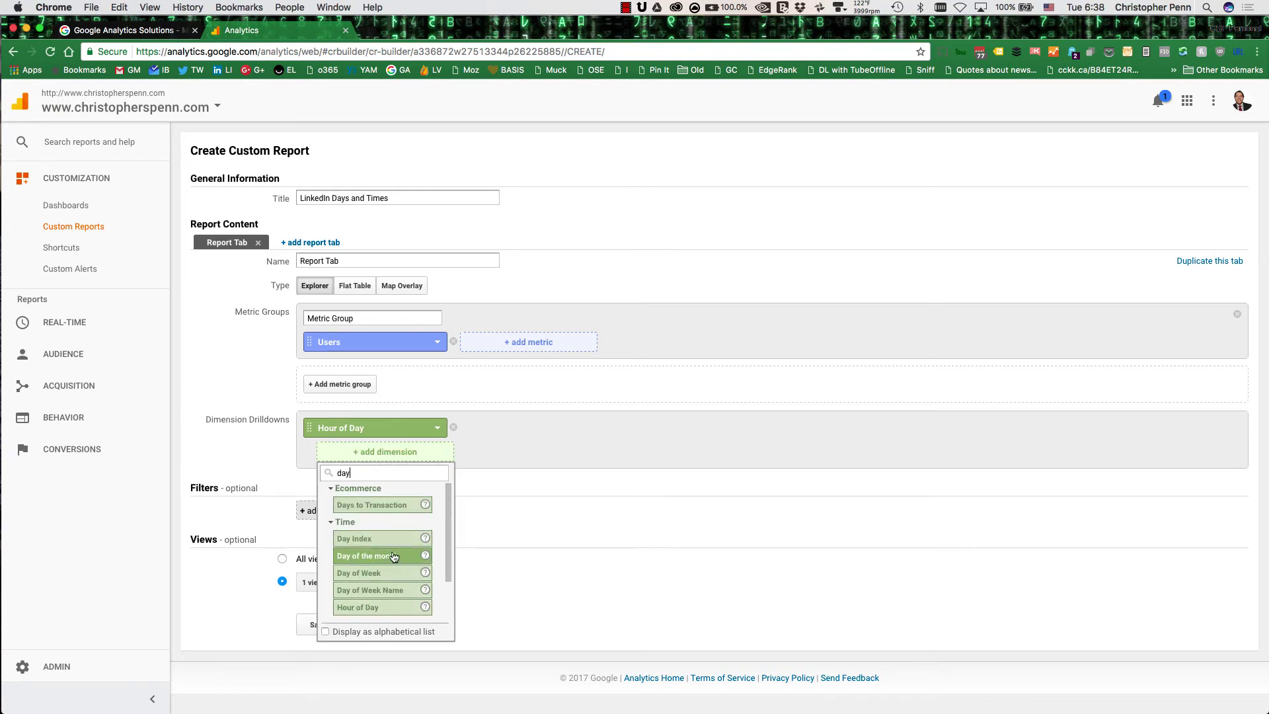
{"action": "scroll", "coordinate": [387, 557], "scroll_direction": "down", "scroll_amount": 1}
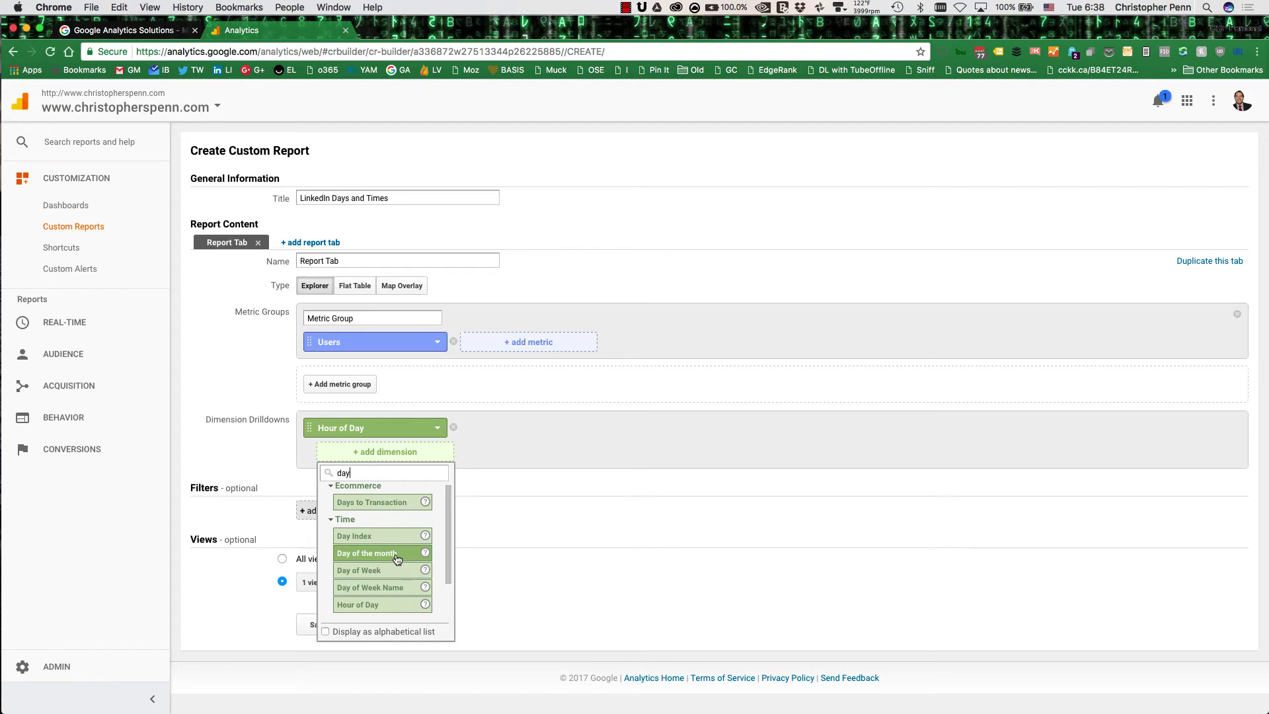
{"action": "left_click", "coordinate": [396, 559]}
{"action": "left_click_drag", "start_coordinate": [332, 425], "coordinate": [334, 477]}
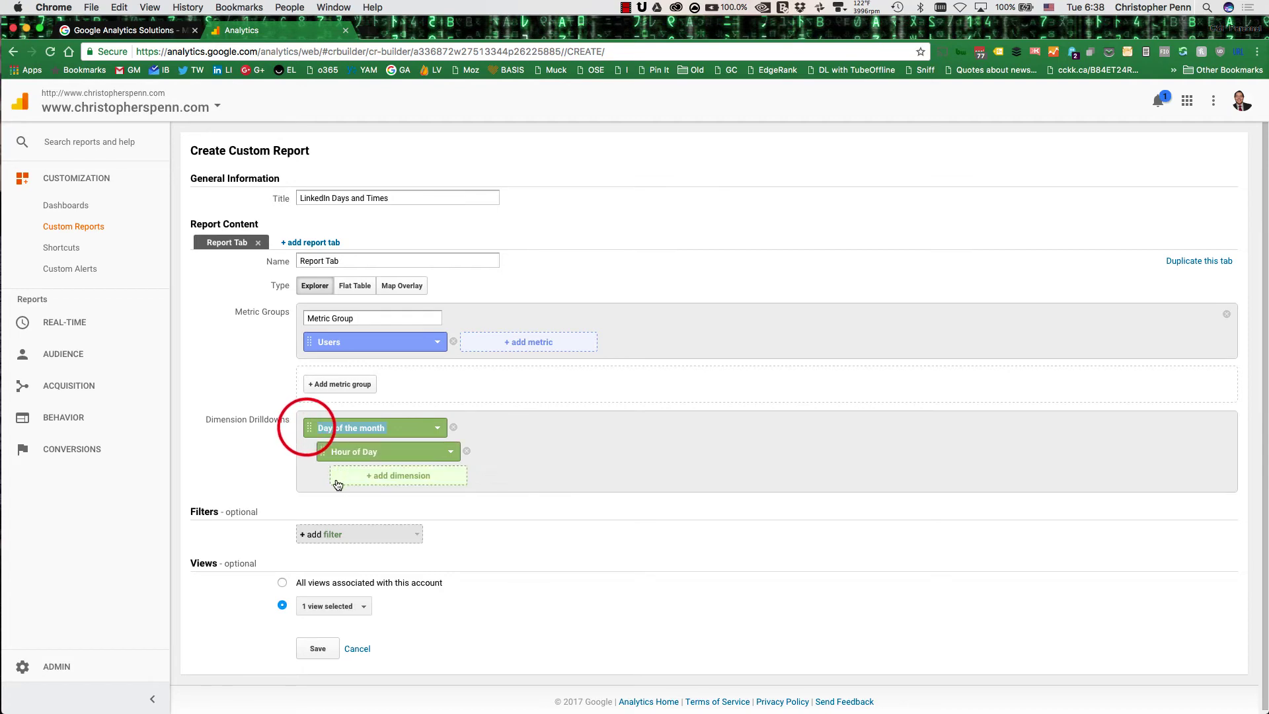
{"action": "left_click", "coordinate": [258, 447]}
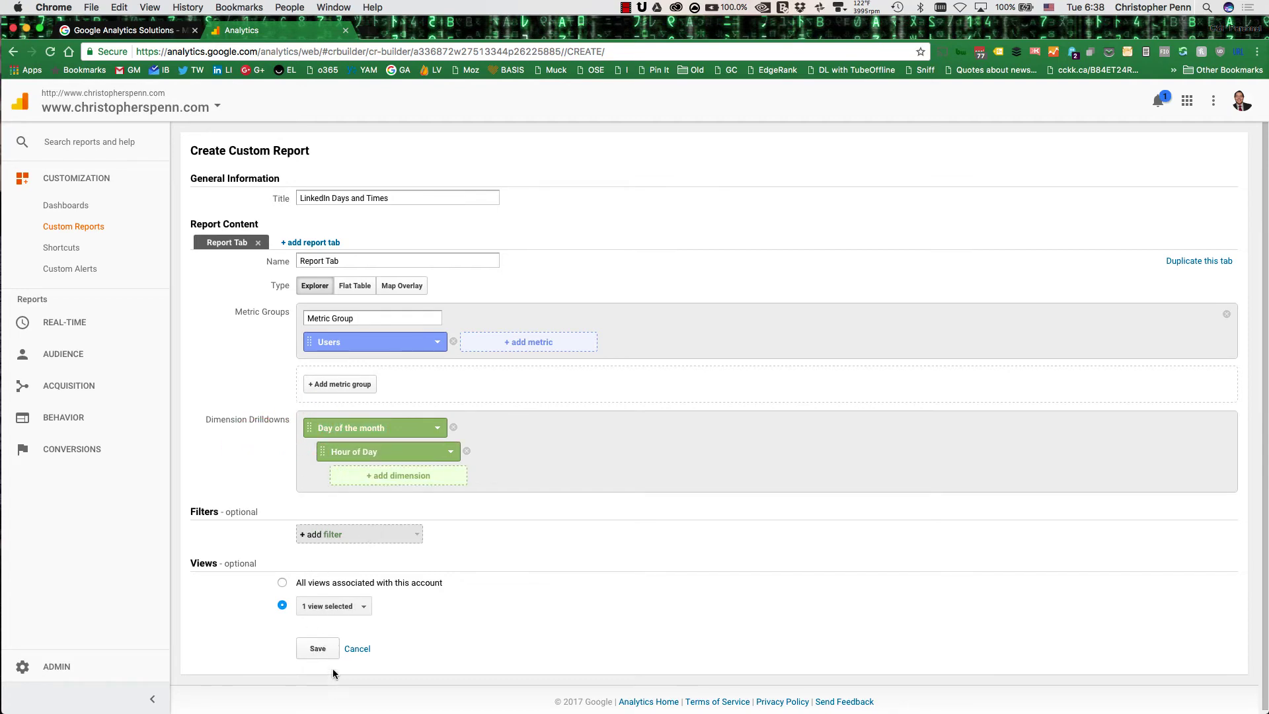
{"action": "left_click", "coordinate": [317, 649]}
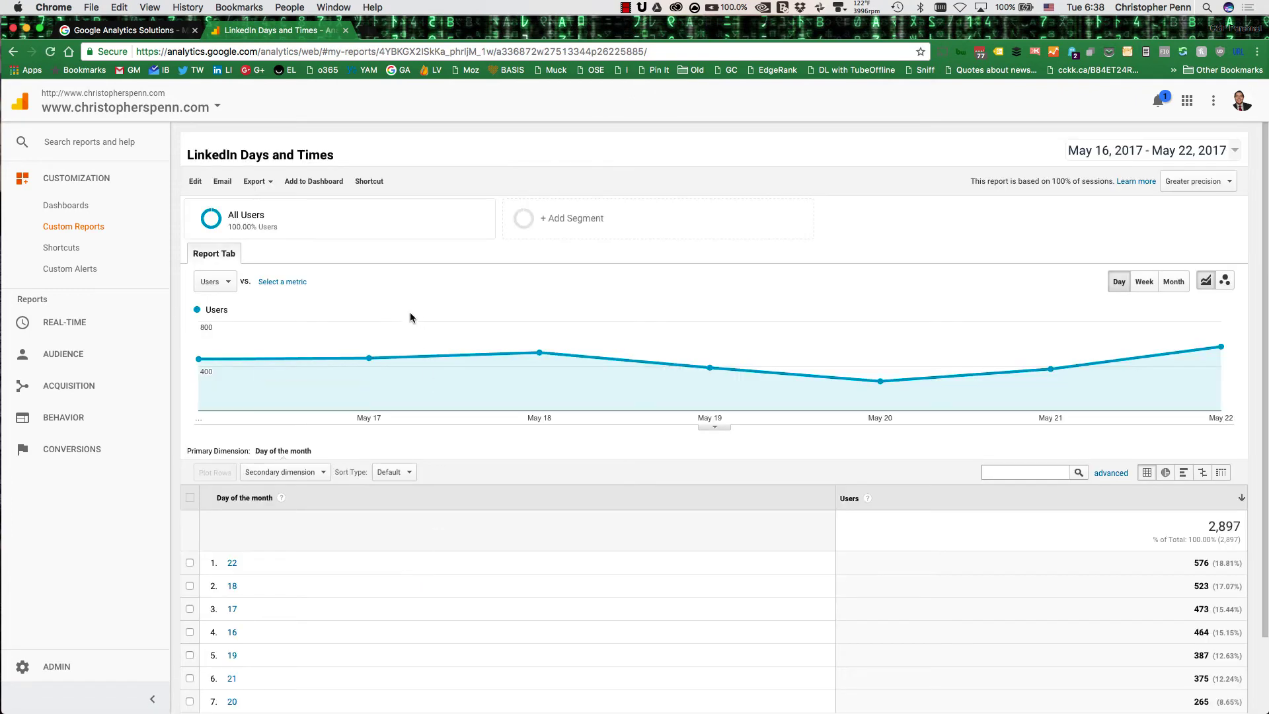
- Apply the LinkedIn segment to the report and remove All Users
{"action": "left_click", "coordinate": [560, 214]}
{"action": "scroll", "coordinate": [519, 404], "scroll_direction": "down", "scroll_amount": 2}
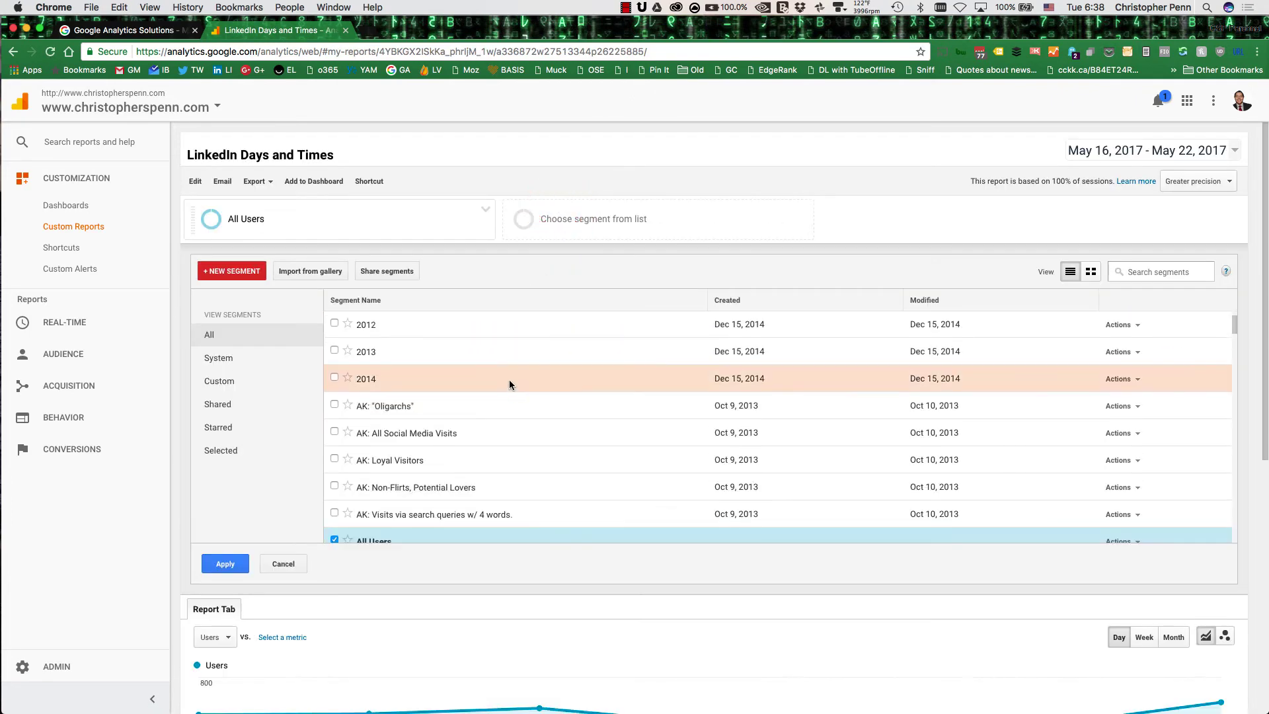
{"action": "left_click", "coordinate": [1119, 275]}
{"action": "type", "text": "link"}
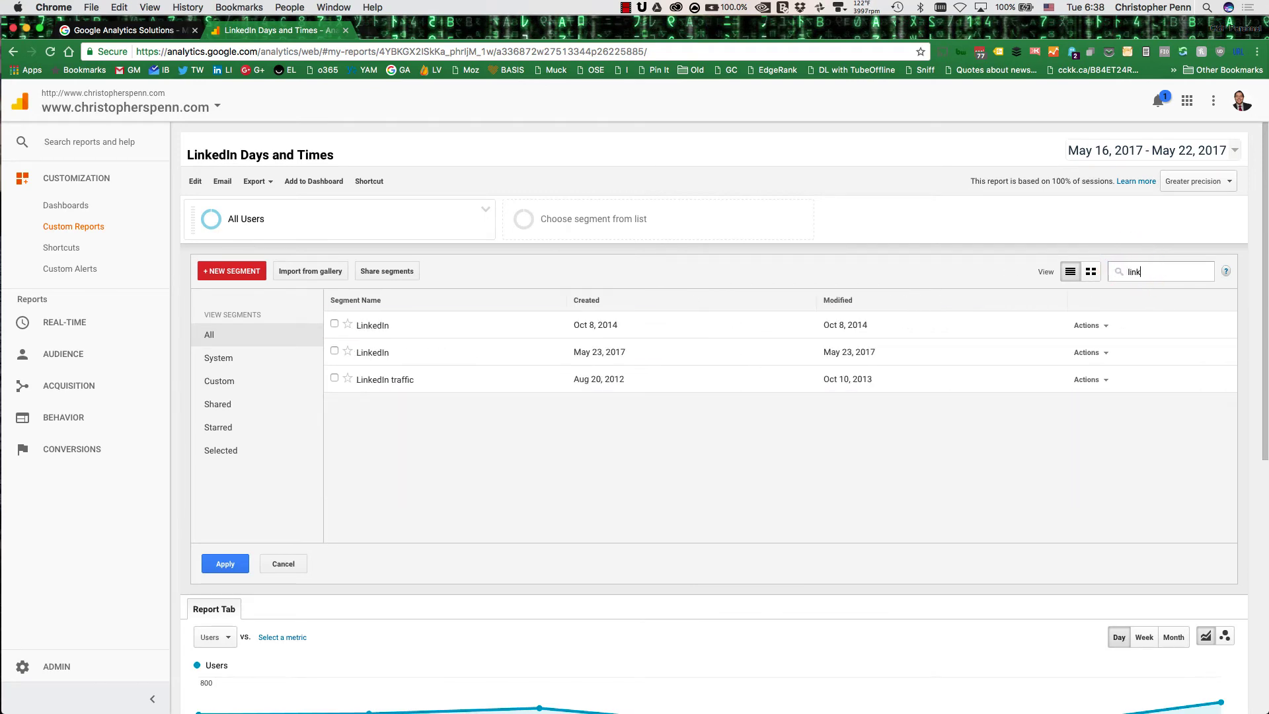
{"action": "left_click", "coordinate": [335, 351]}
{"action": "left_click", "coordinate": [226, 567]}
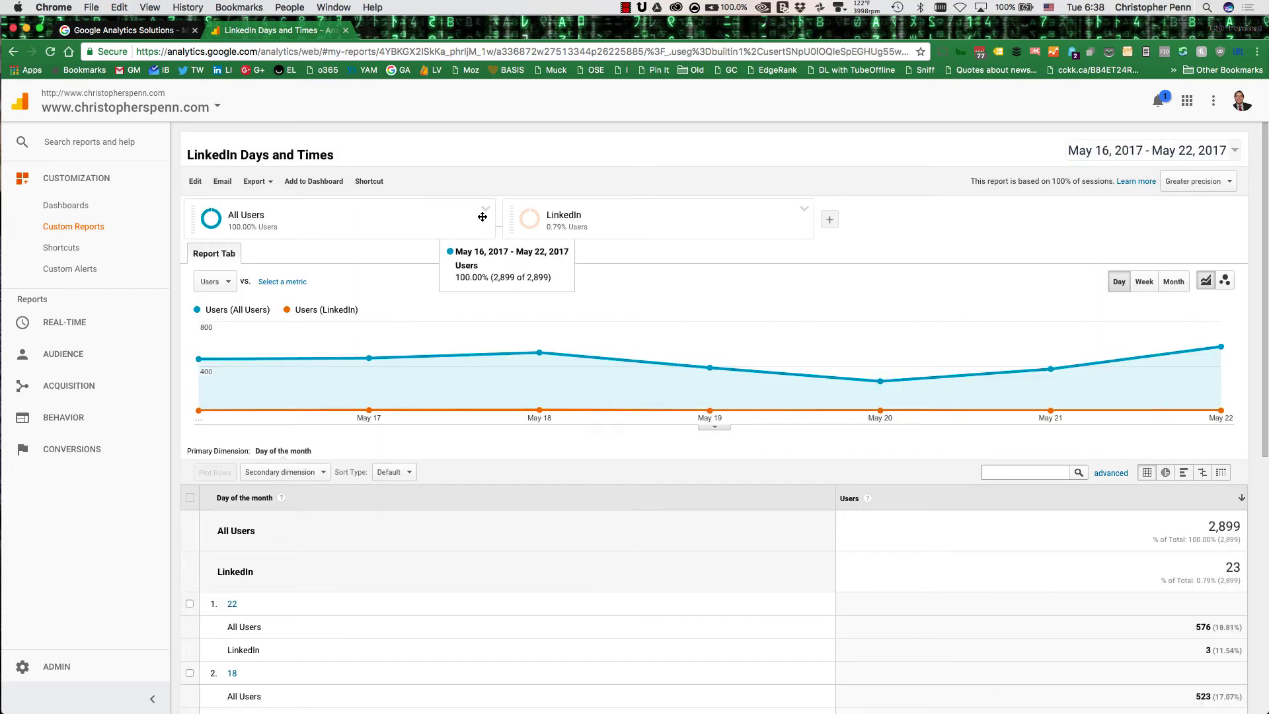
{"action": "left_click", "coordinate": [485, 209]}
{"action": "left_click", "coordinate": [529, 262]}
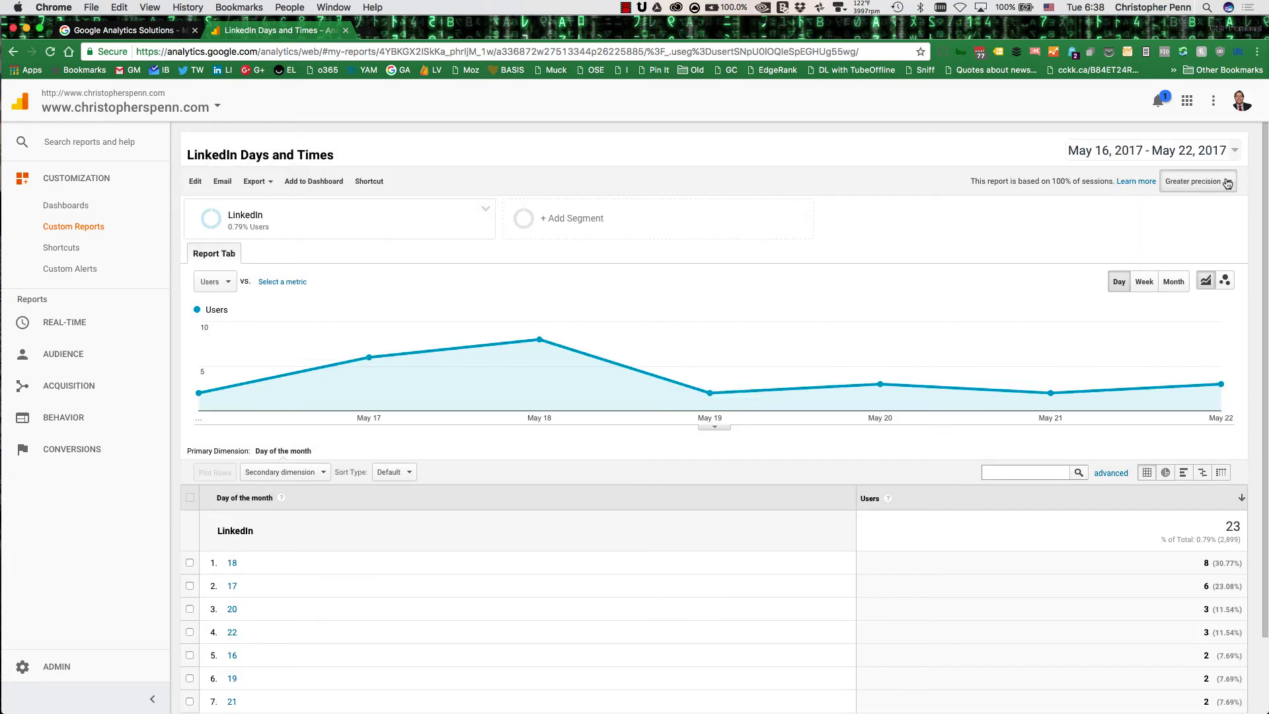
- Set the date range to Jan 1 – May 22, 2017
{"action": "left_click", "coordinate": [1235, 151]}
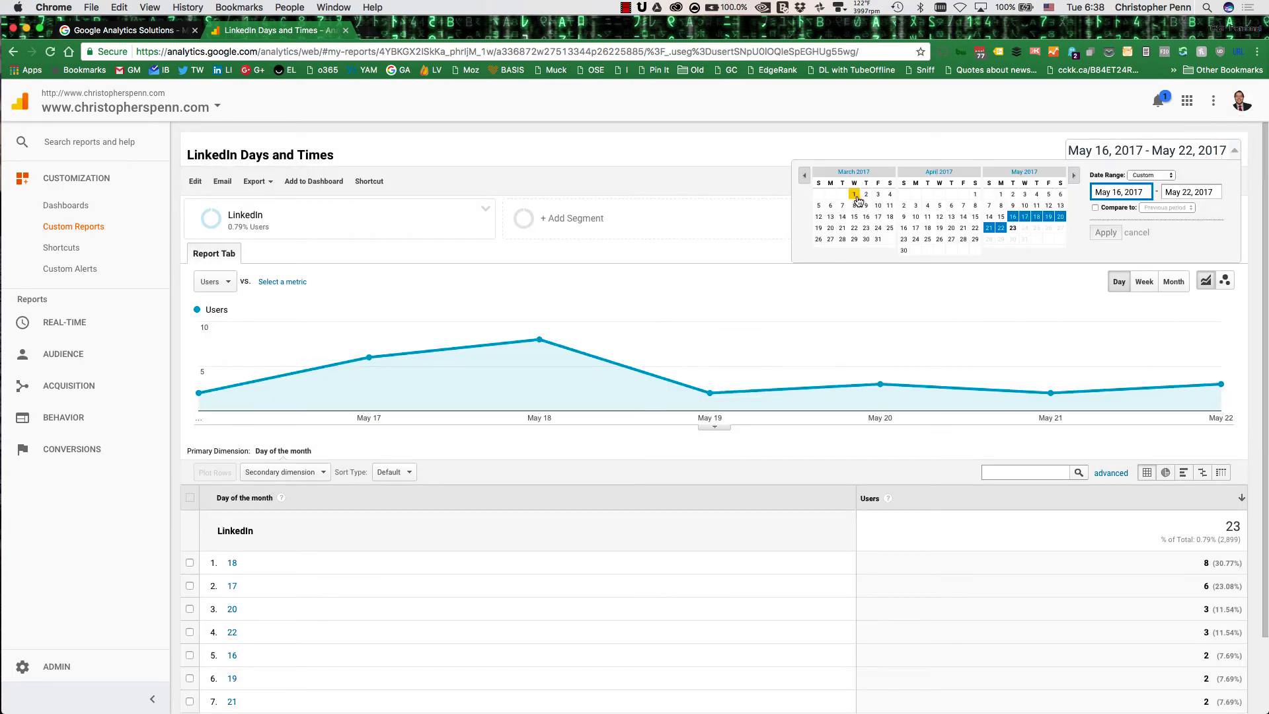
{"action": "left_click", "coordinate": [804, 176]}
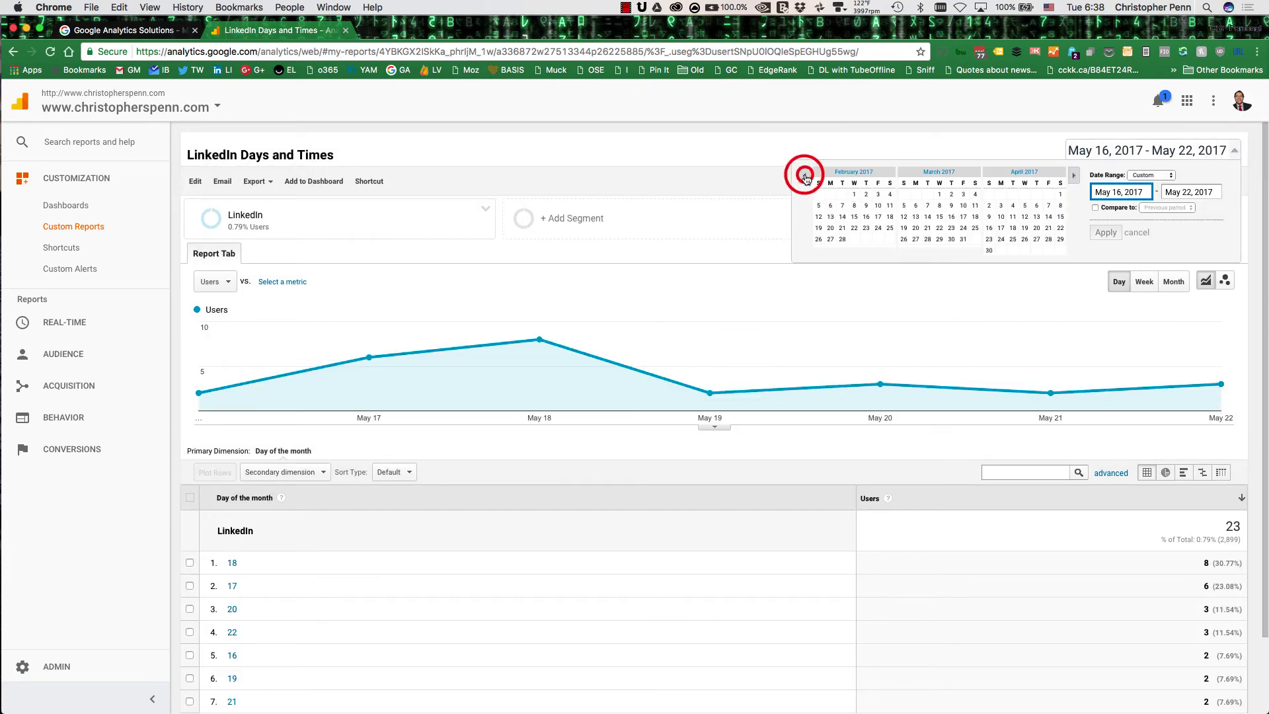
{"action": "left_click", "coordinate": [804, 176]}
{"action": "left_click", "coordinate": [818, 194]}
{"action": "left_click", "coordinate": [1104, 233]}
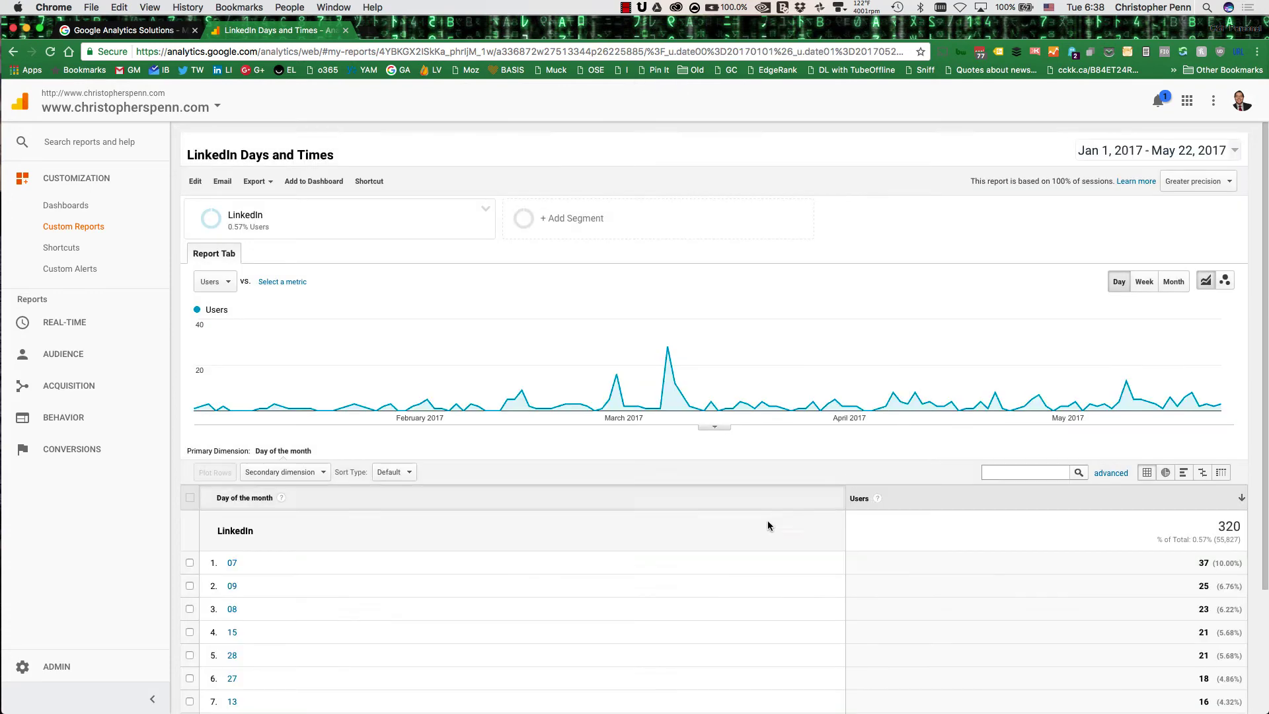
- Show more rows and switch to the performance view showing each day's user share
{"action": "scroll", "coordinate": [448, 586], "scroll_direction": "down", "scroll_amount": 5}
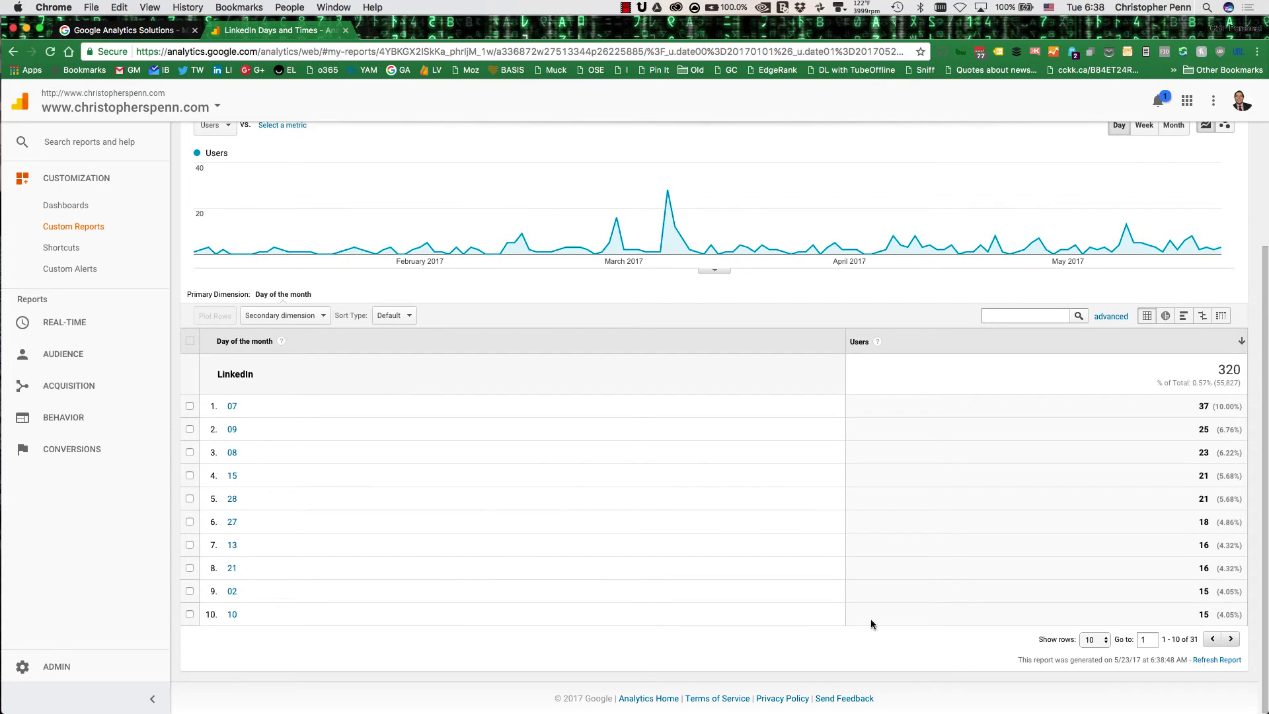
{"action": "left_click", "coordinate": [1080, 638]}
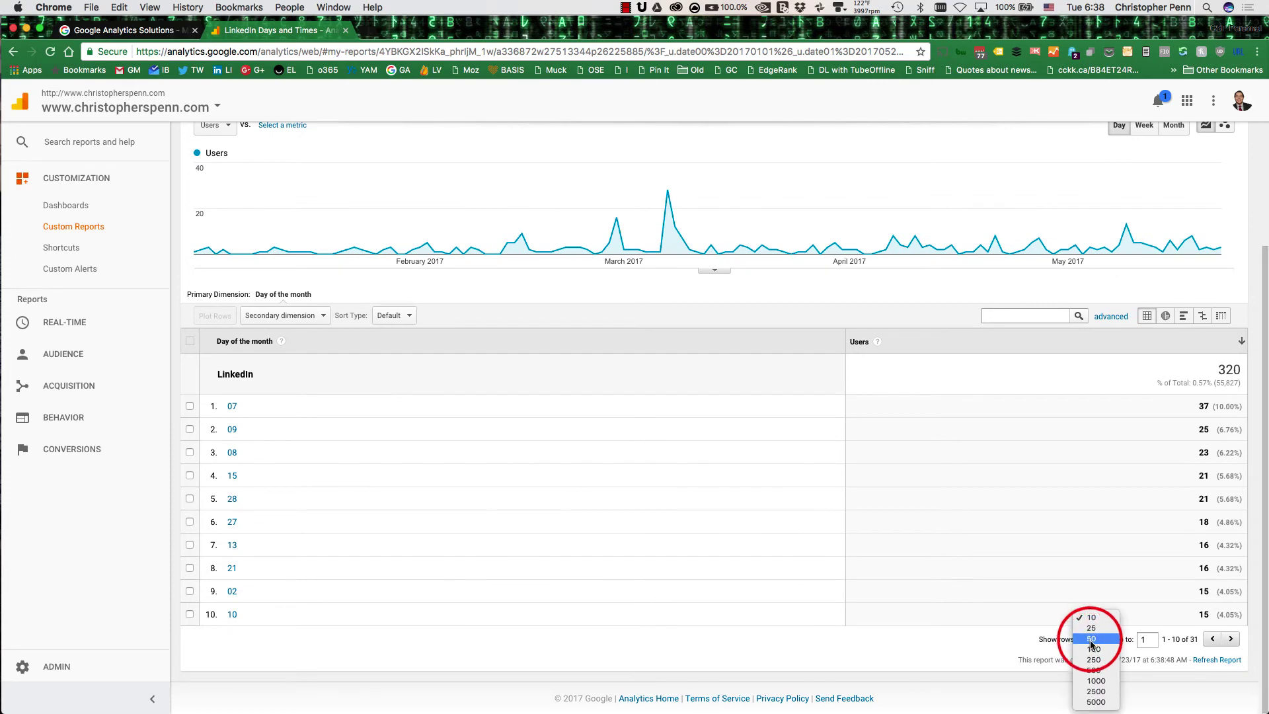
{"action": "left_click", "coordinate": [1090, 639]}
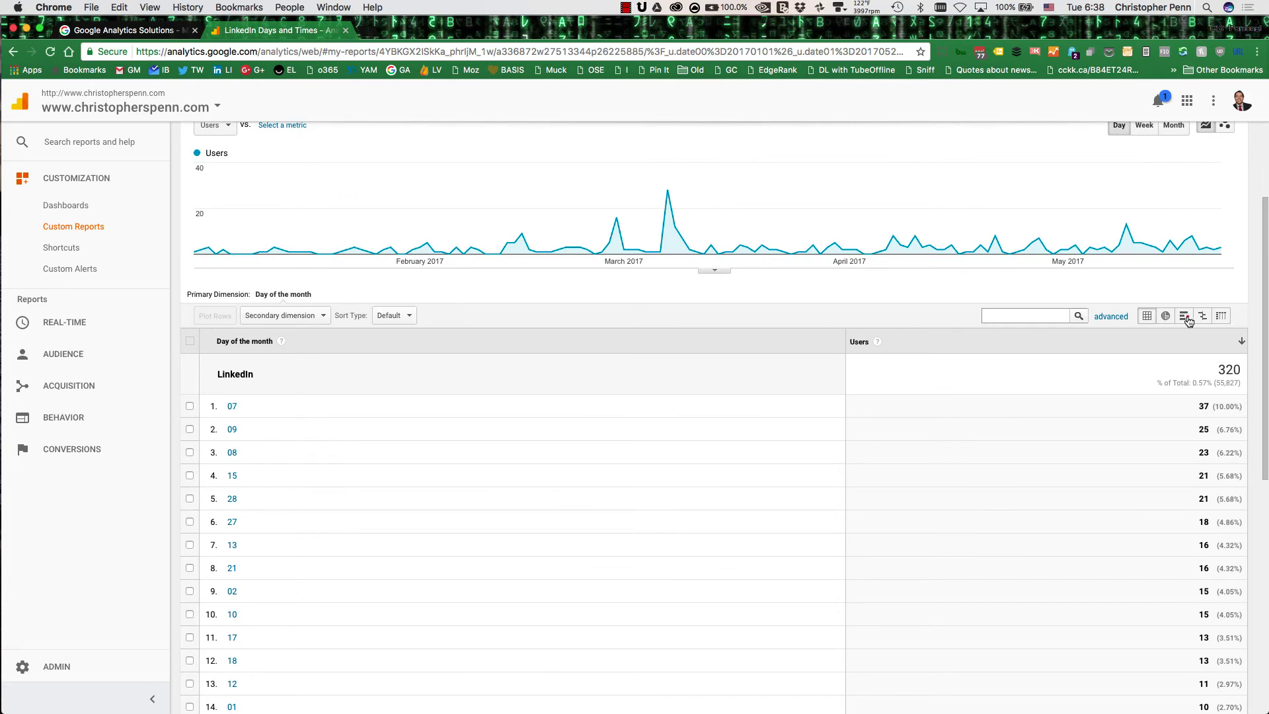
{"action": "left_click", "coordinate": [1183, 316]}
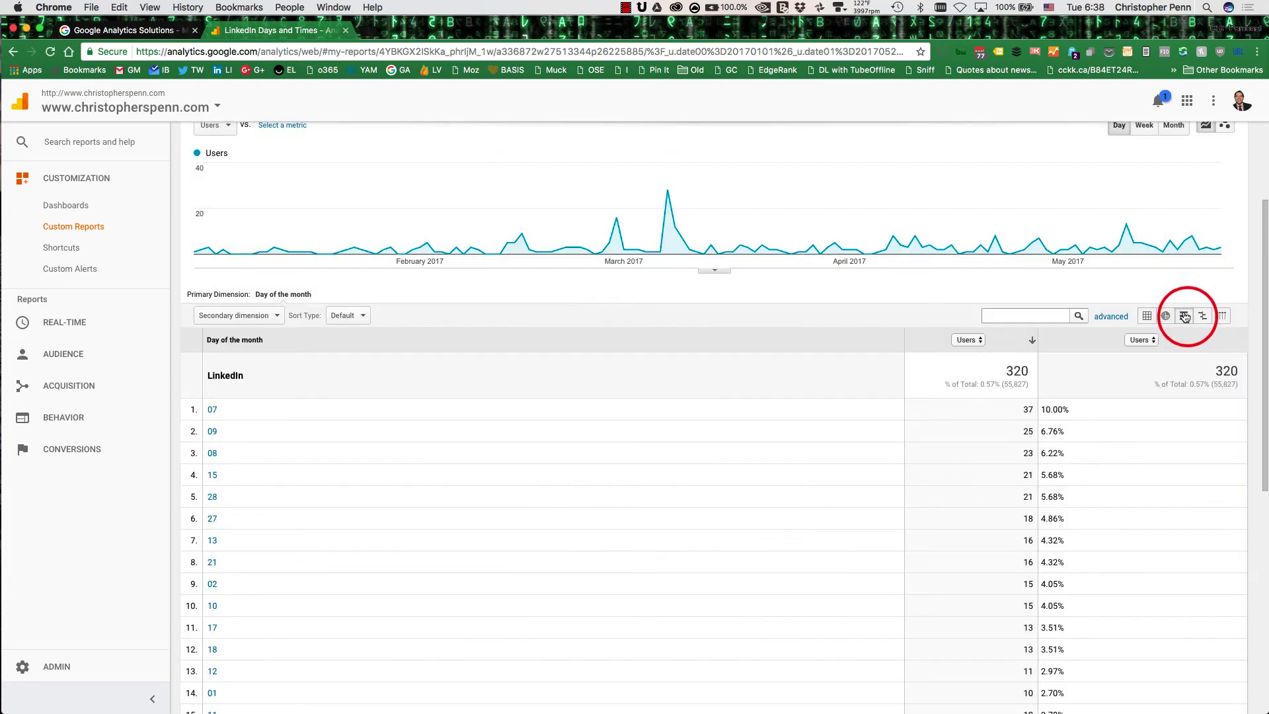
{"action": "scroll", "coordinate": [567, 448], "scroll_direction": "down", "scroll_amount": 2}
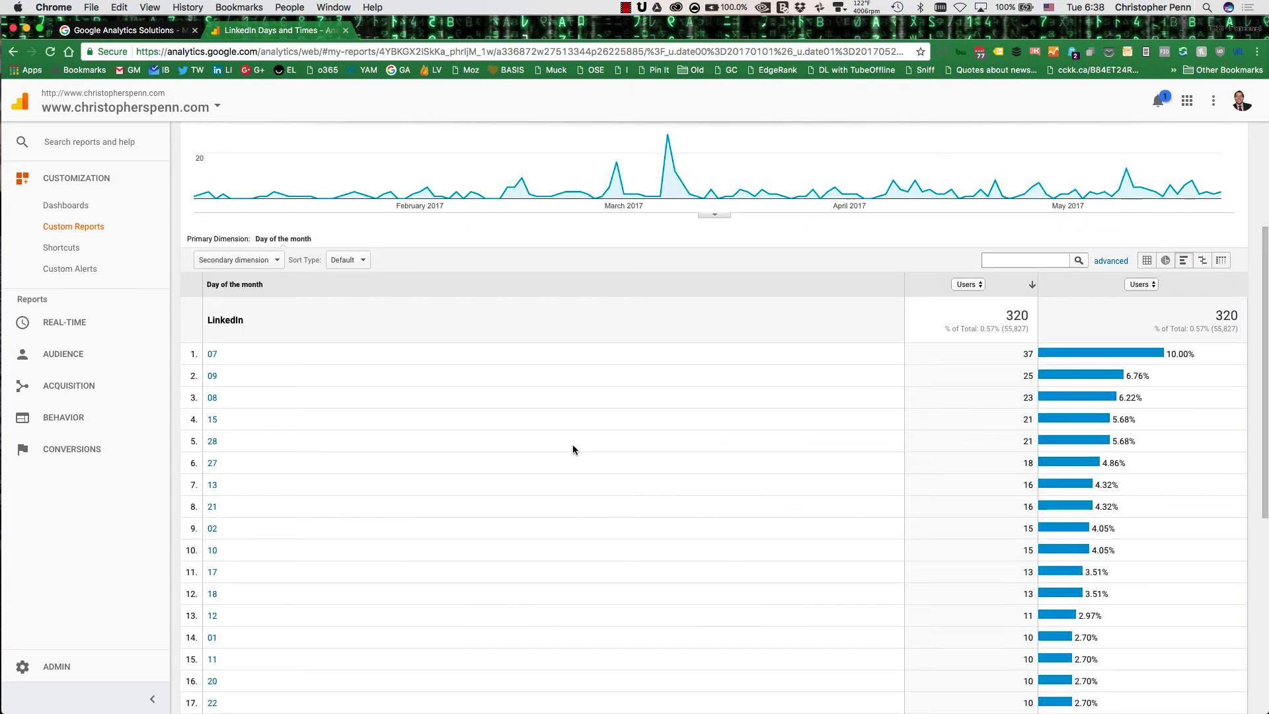
{"action": "scroll", "coordinate": [307, 431], "scroll_direction": "down", "scroll_amount": 4}
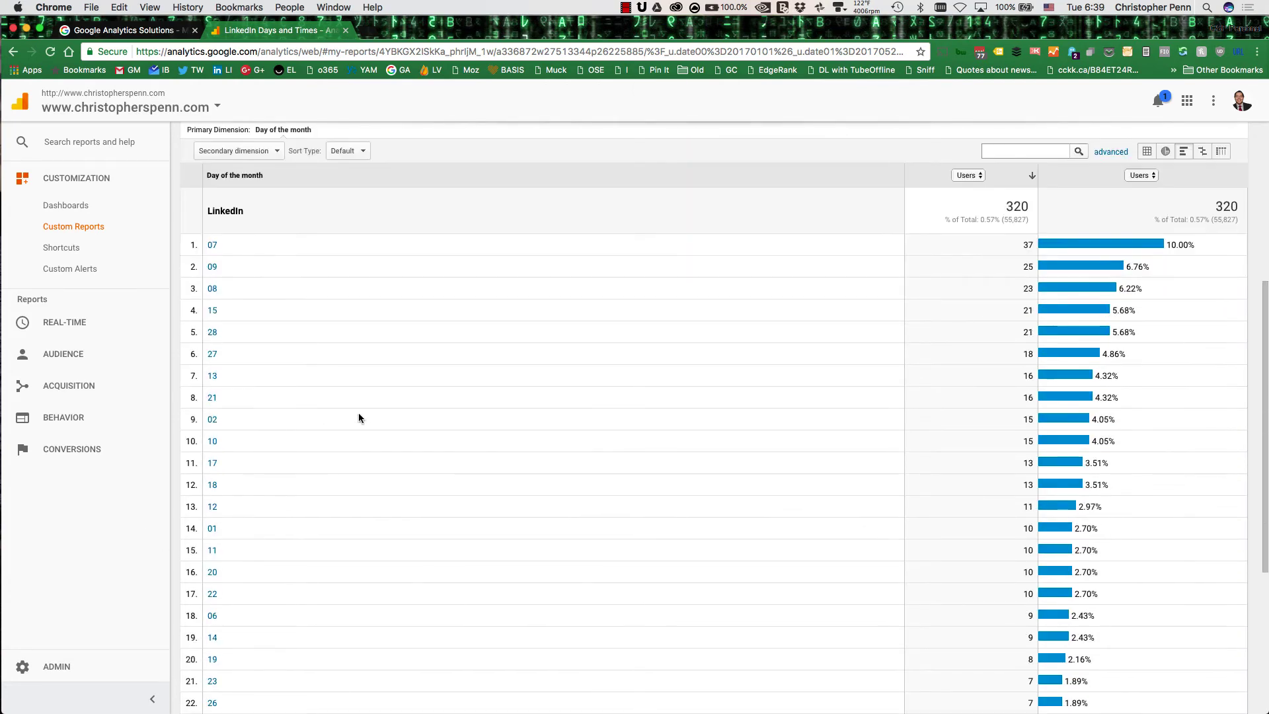
{"action": "scroll", "coordinate": [703, 366], "scroll_direction": "down", "scroll_amount": 8}
{"action": "scroll", "coordinate": [701, 403], "scroll_direction": "up", "scroll_amount": 15}
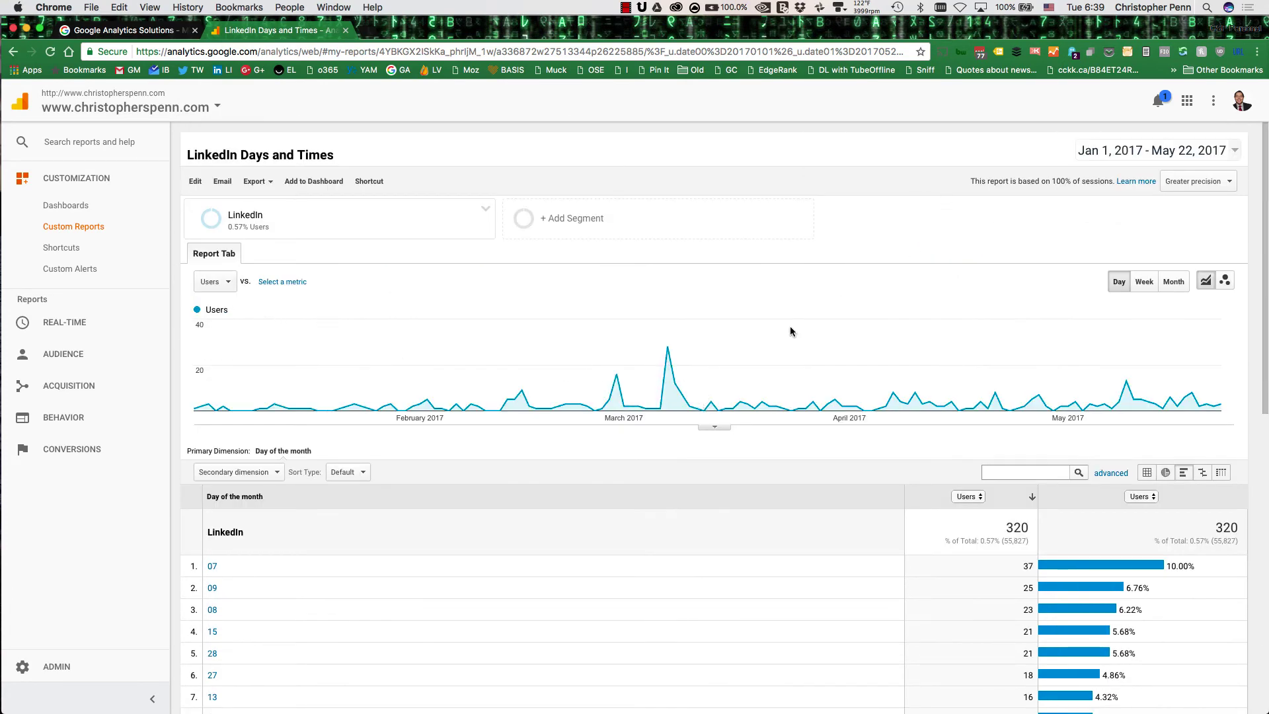
- Edit the custom report to add Hour as the breakdown dimension and save
{"action": "left_click", "coordinate": [195, 182]}
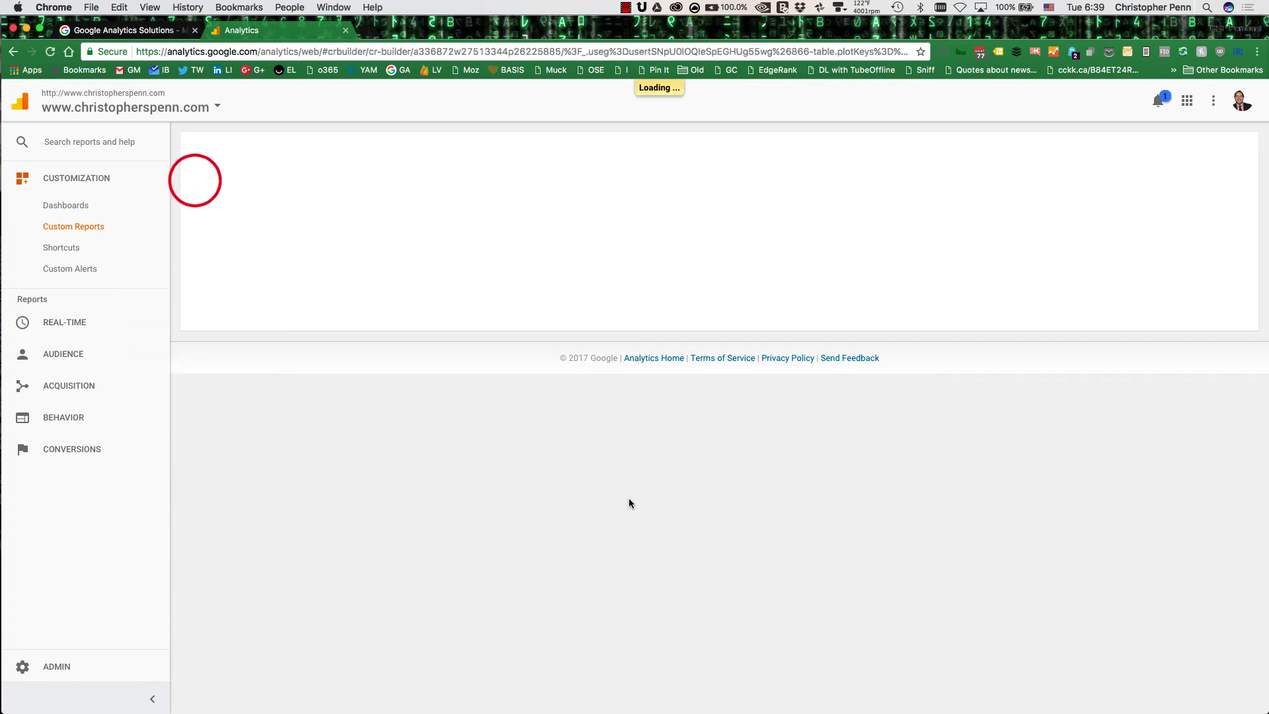
{"action": "left_click", "coordinate": [401, 430]}
{"action": "type", "text": "hour"}
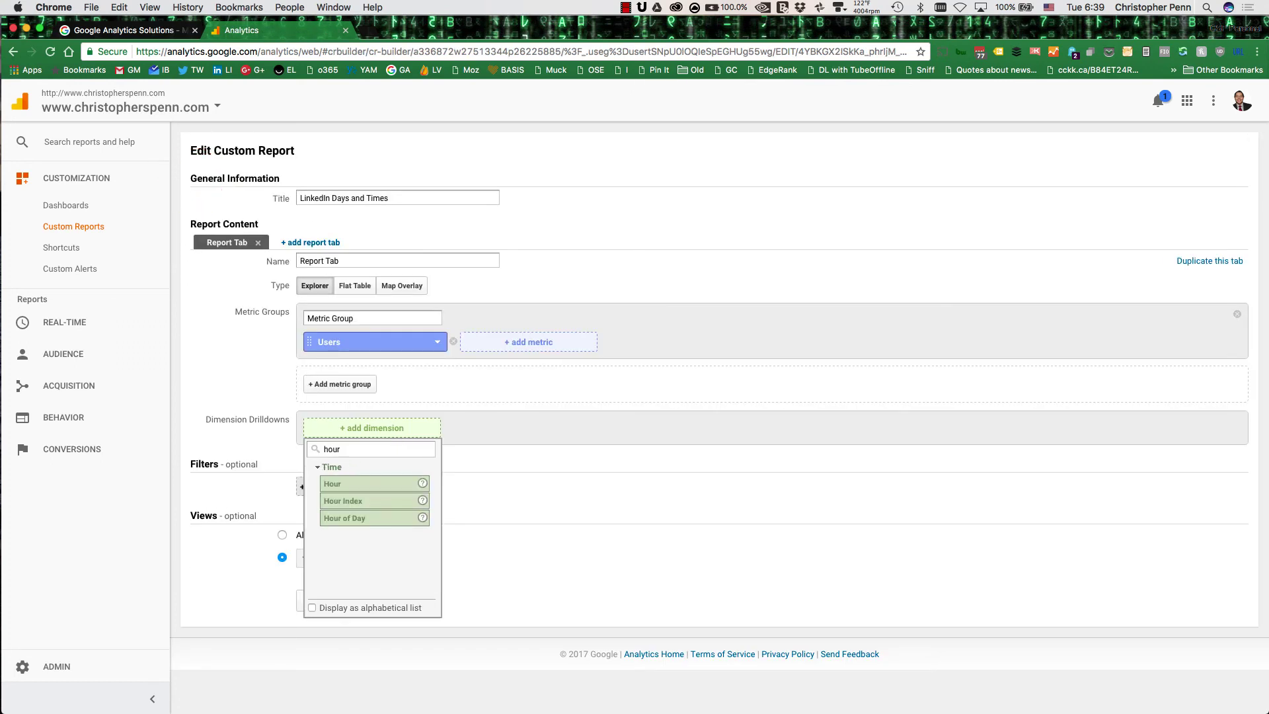
{"action": "mouse_move", "coordinate": [424, 486]}
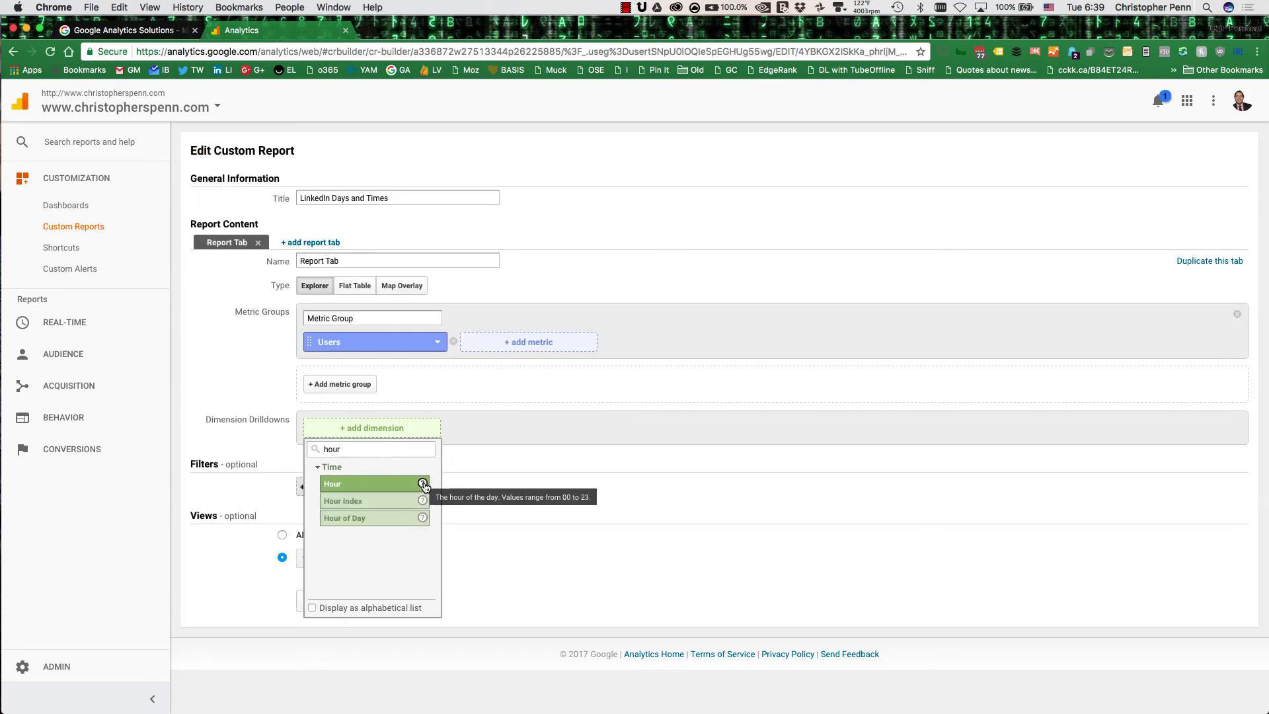
{"action": "left_click", "coordinate": [375, 485]}
{"action": "left_click", "coordinate": [316, 633]}
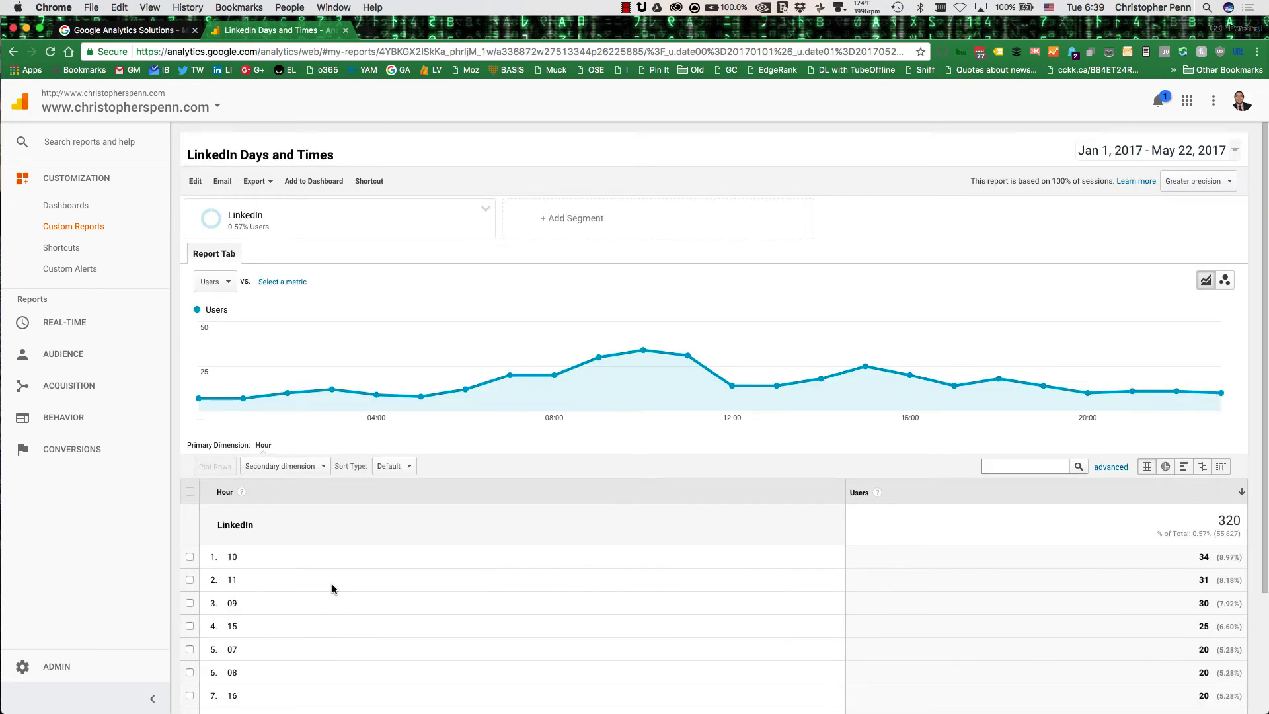
- Show 25 rows per page in performance view, with 10:00 leading at 8.97%
{"action": "scroll", "coordinate": [1117, 505], "scroll_direction": "down", "scroll_amount": 3}
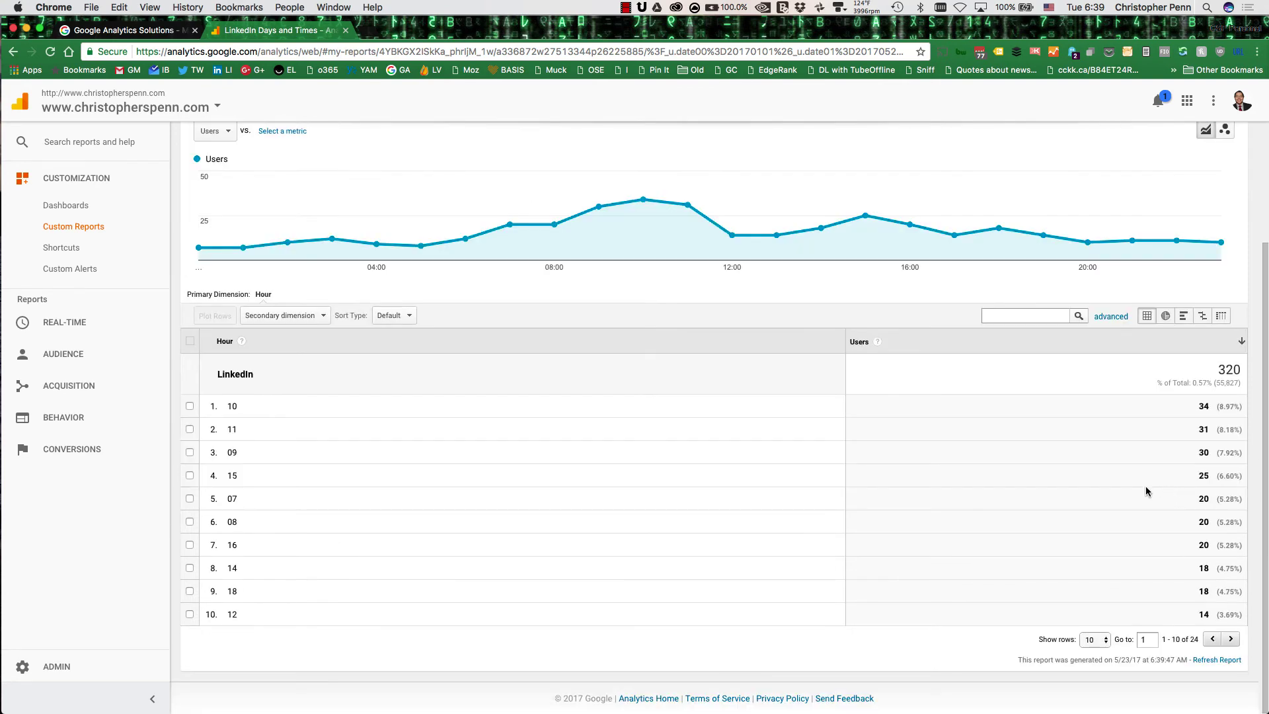
{"action": "left_click", "coordinate": [1093, 639]}
{"action": "left_click", "coordinate": [1097, 661]}
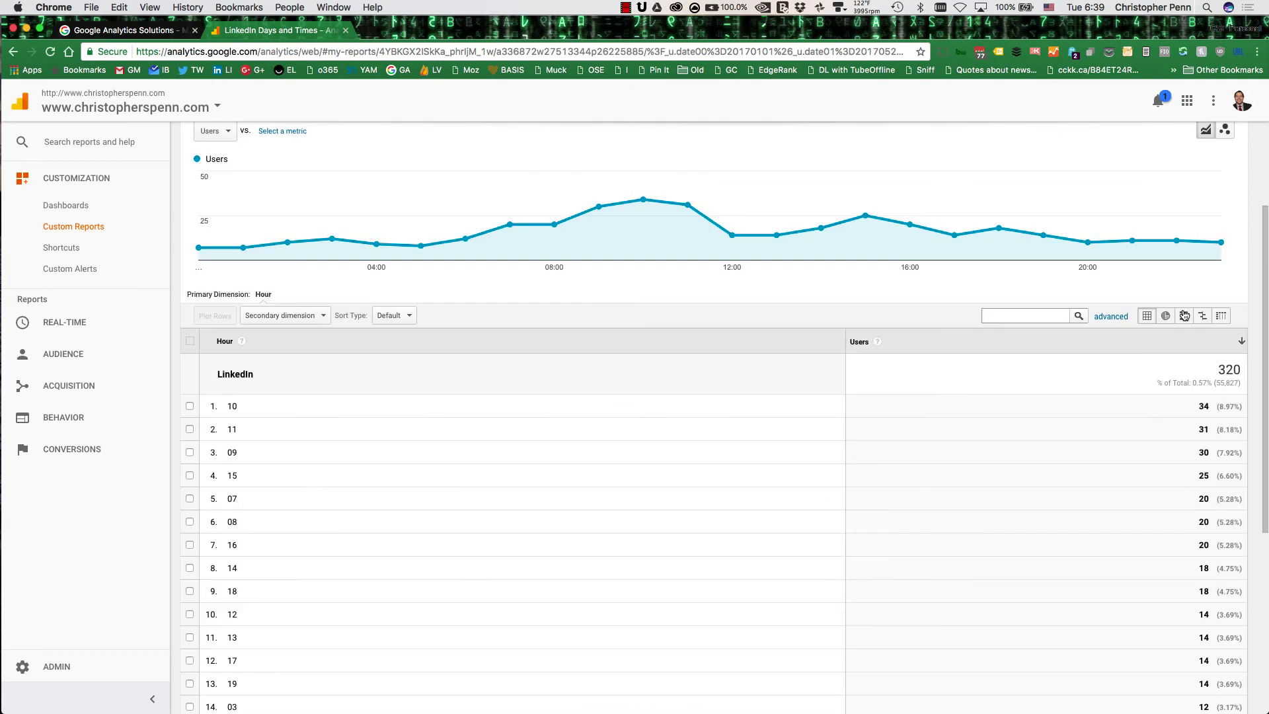
{"action": "left_click", "coordinate": [1184, 315]}
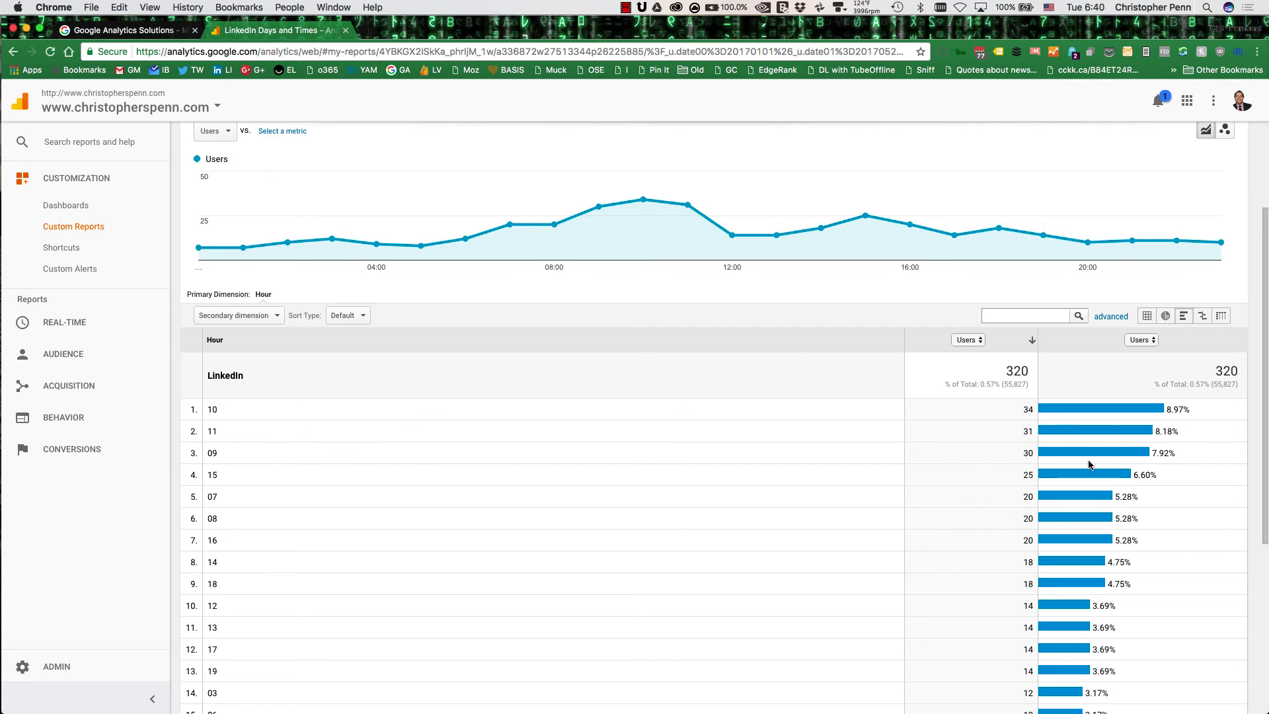
{"action": "scroll", "coordinate": [415, 367], "scroll_direction": "down", "scroll_amount": 4}
{"action": "scroll", "coordinate": [412, 392], "scroll_direction": "up", "scroll_amount": 4}
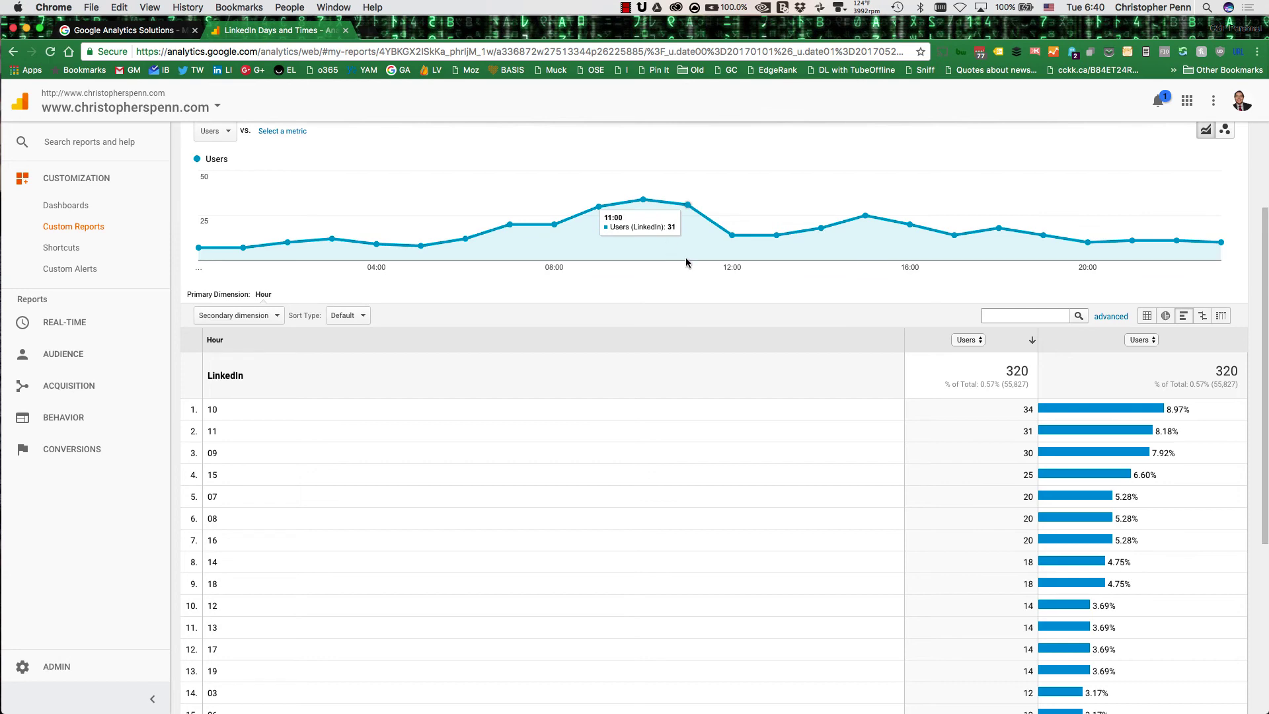
{"action": "scroll", "coordinate": [675, 314], "scroll_direction": "up", "scroll_amount": 3}
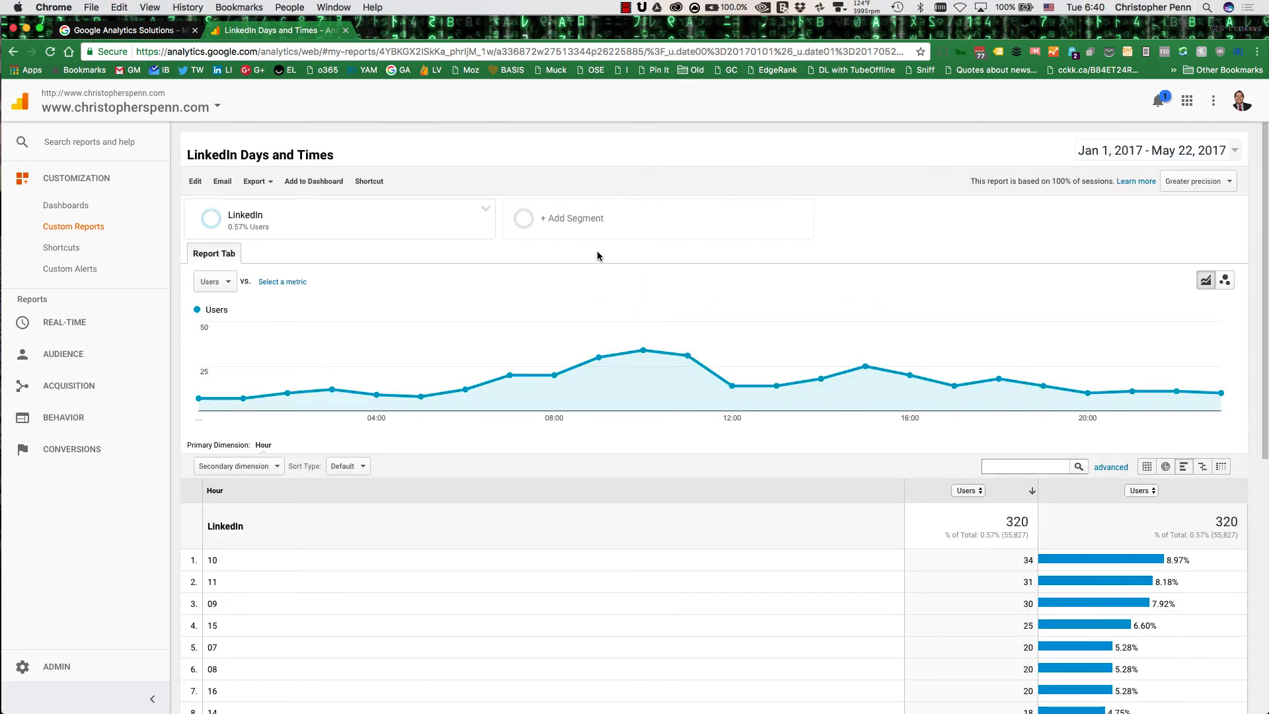
- Replace the Hour breakdown with Day of Week Name and save the report
{"action": "left_click", "coordinate": [194, 179]}
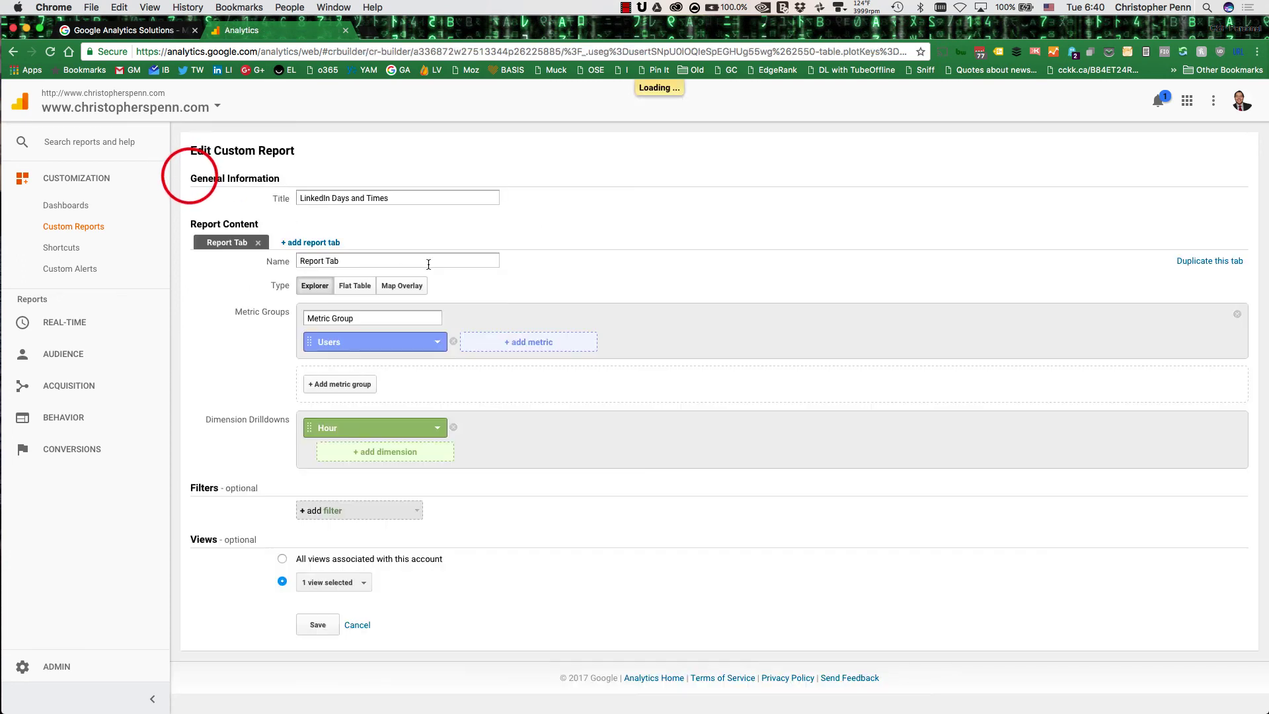
{"action": "left_click", "coordinate": [437, 430]}
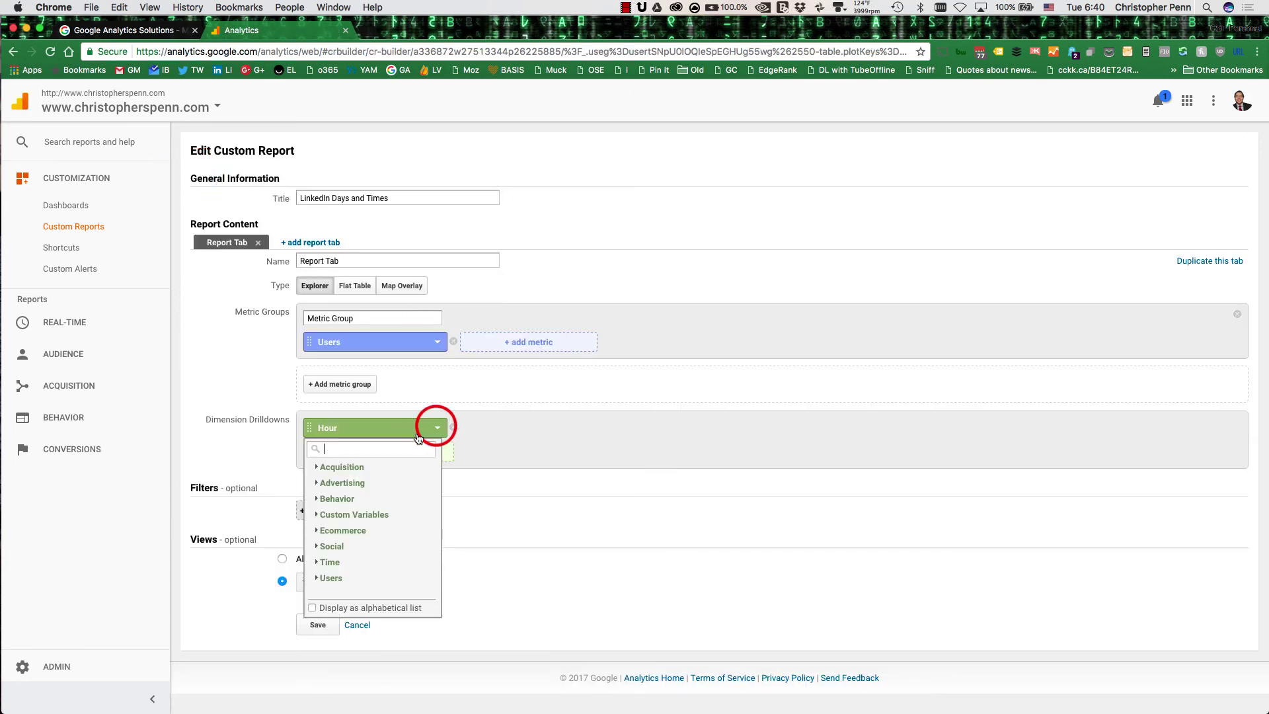
{"action": "type", "text": "day"}
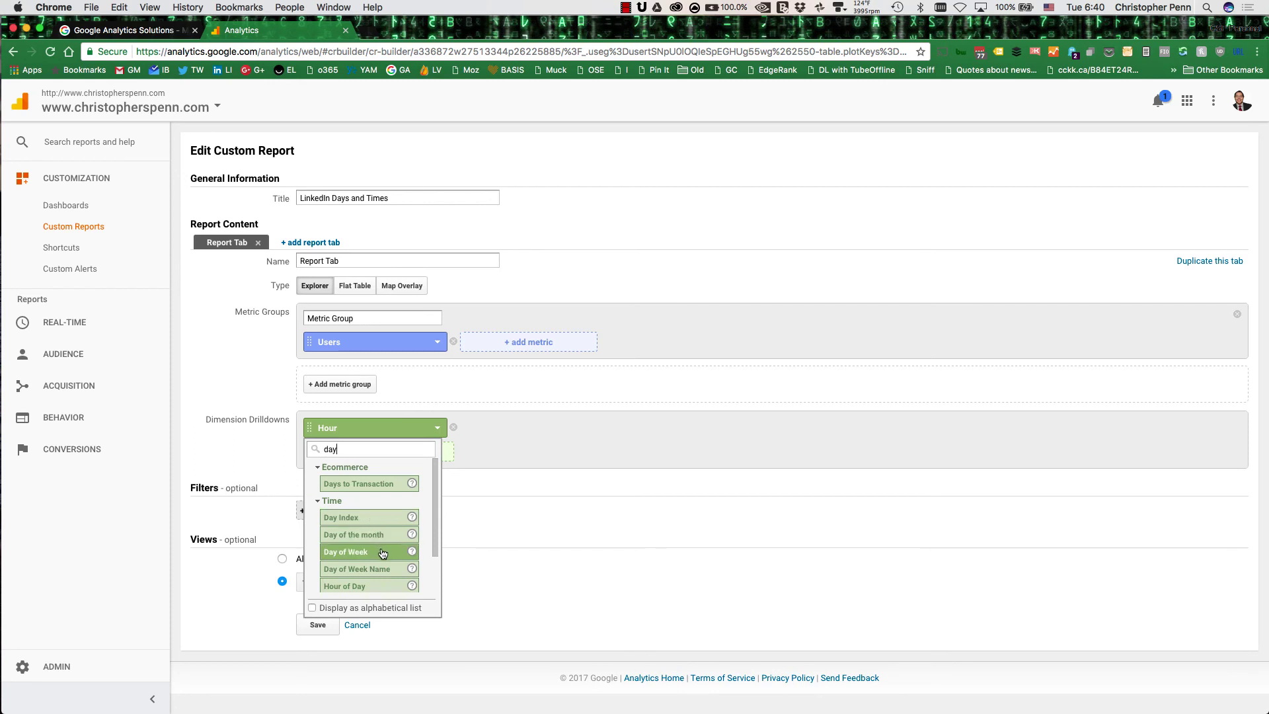
{"action": "mouse_move", "coordinate": [413, 553]}
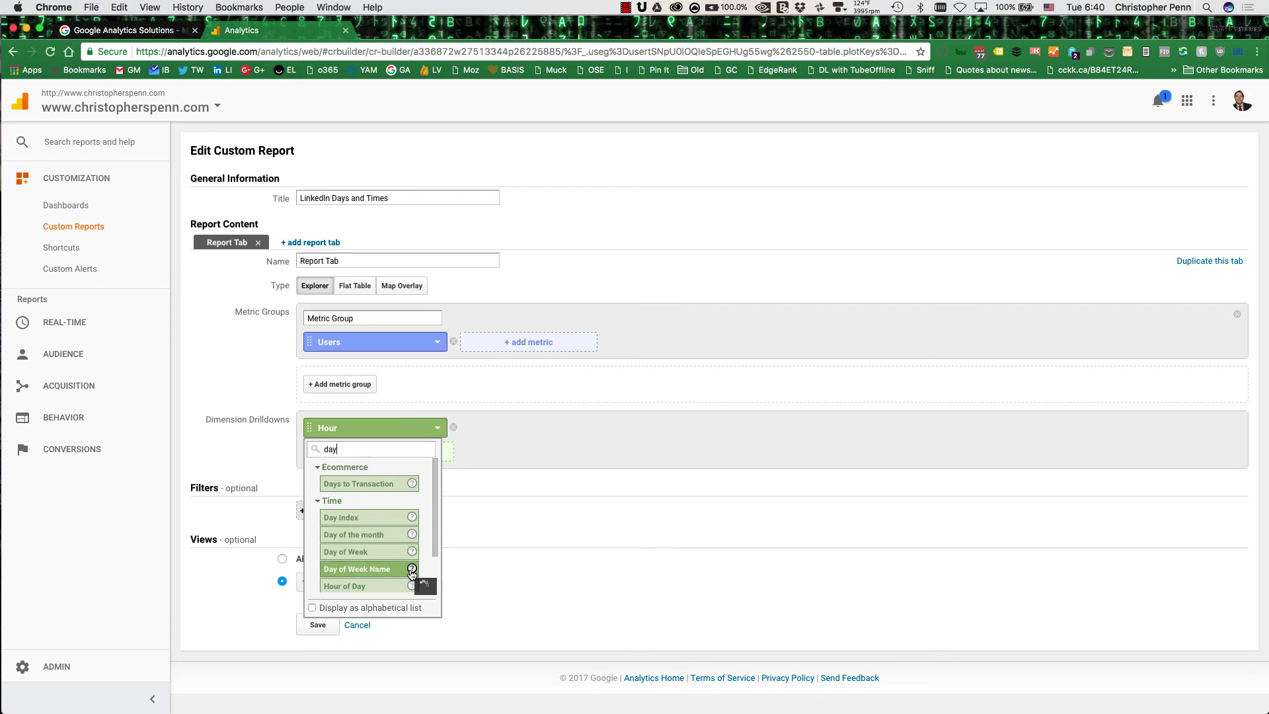
{"action": "left_click", "coordinate": [381, 573]}
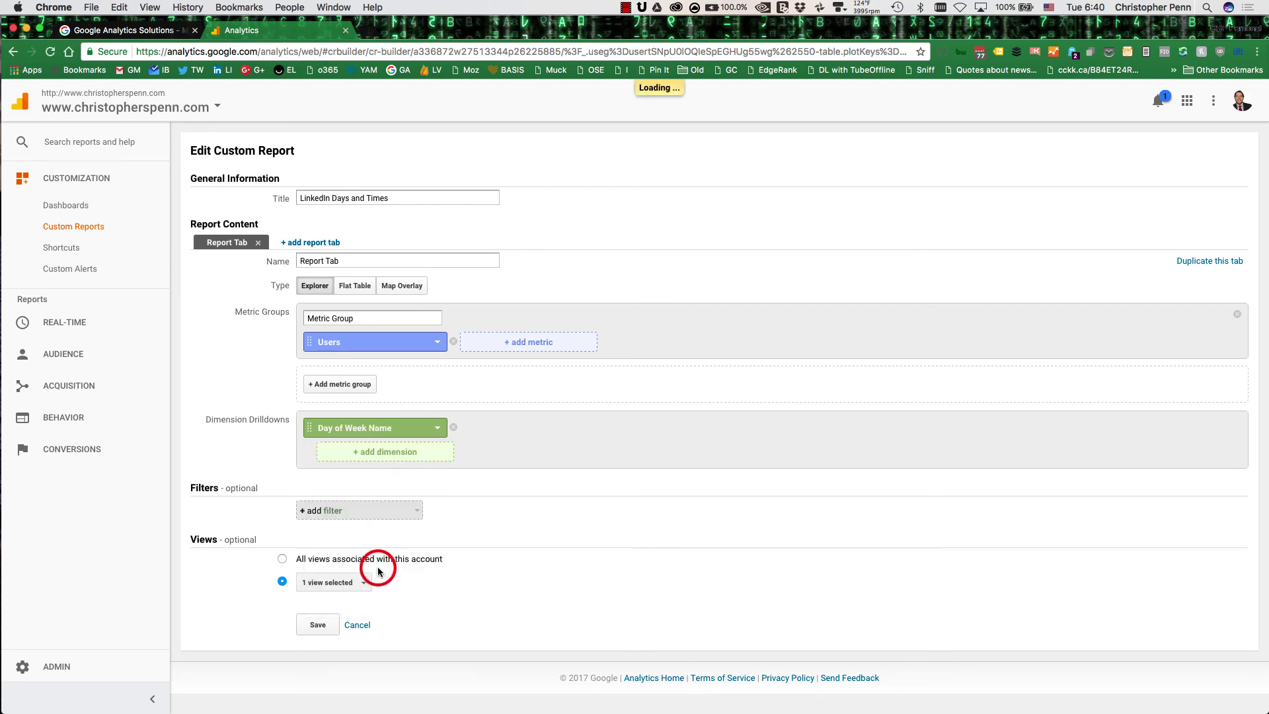
{"action": "left_click", "coordinate": [318, 633]}
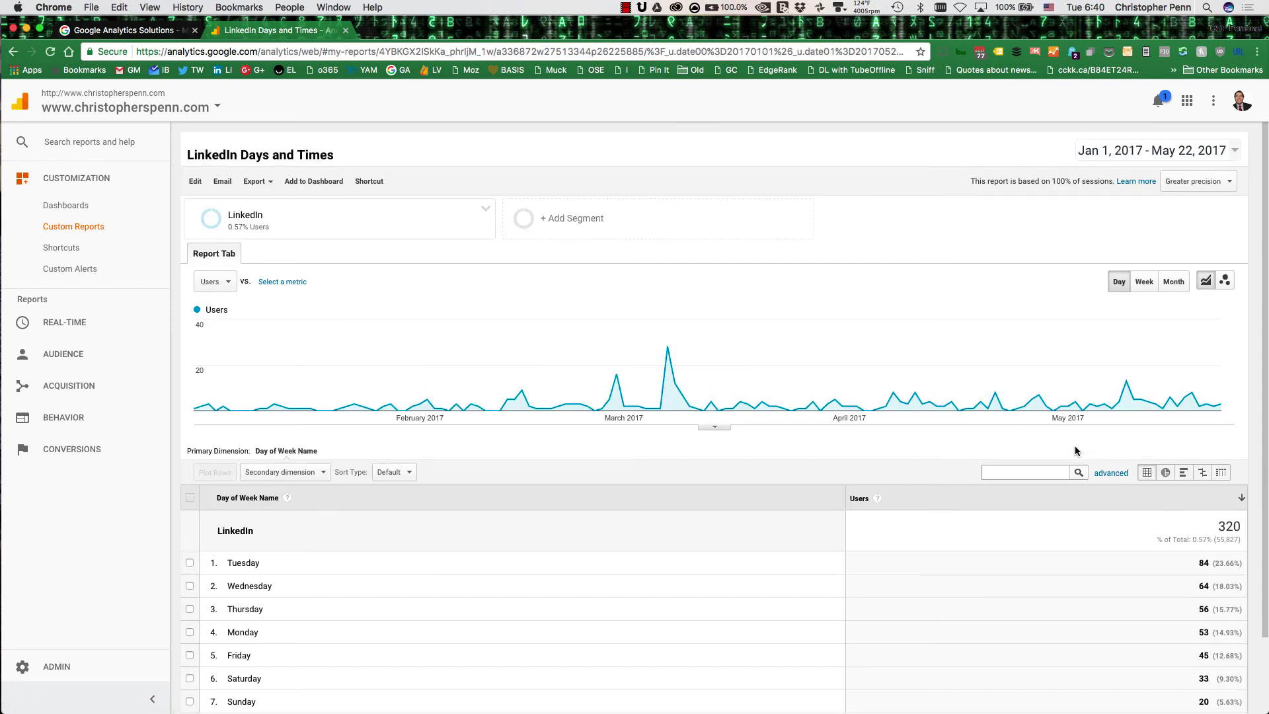
- Switch to performance view, showing Tuesday leading at 23.66% of users
{"action": "scroll", "coordinate": [1159, 466], "scroll_direction": "down", "scroll_amount": 1}
{"action": "left_click", "coordinate": [1187, 456]}
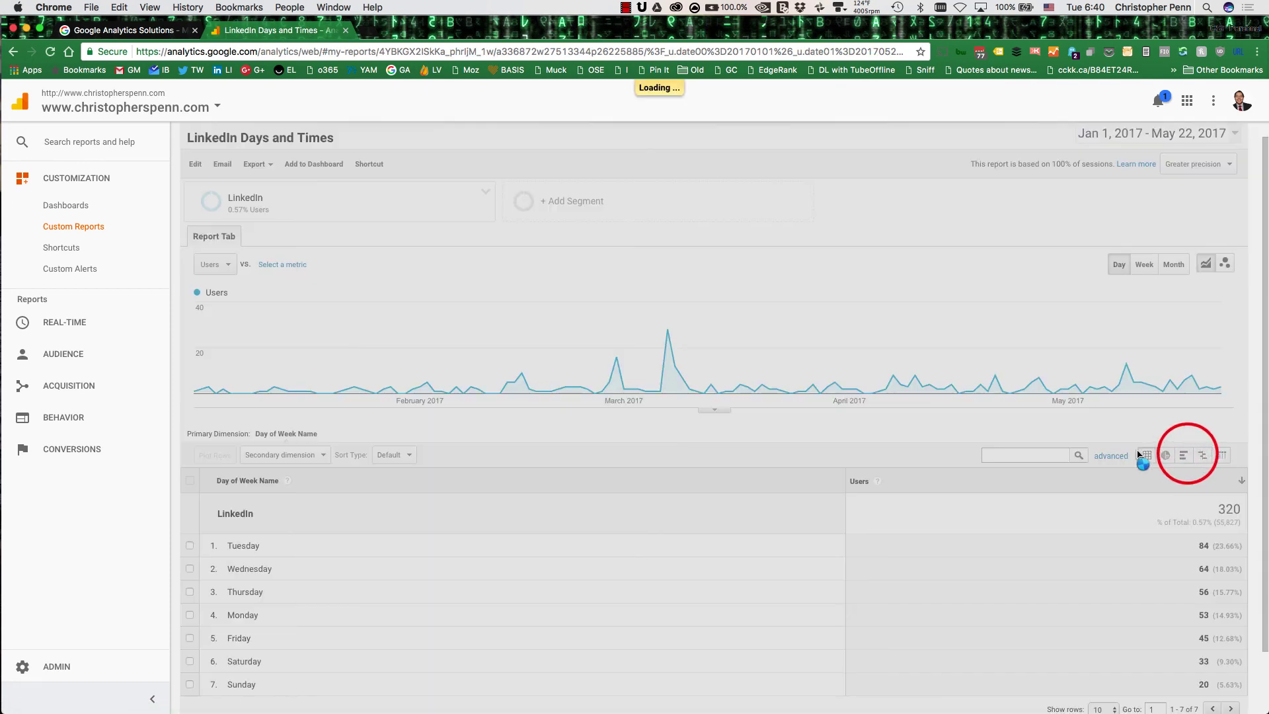
{"action": "scroll", "coordinate": [612, 545], "scroll_direction": "down", "scroll_amount": 1}
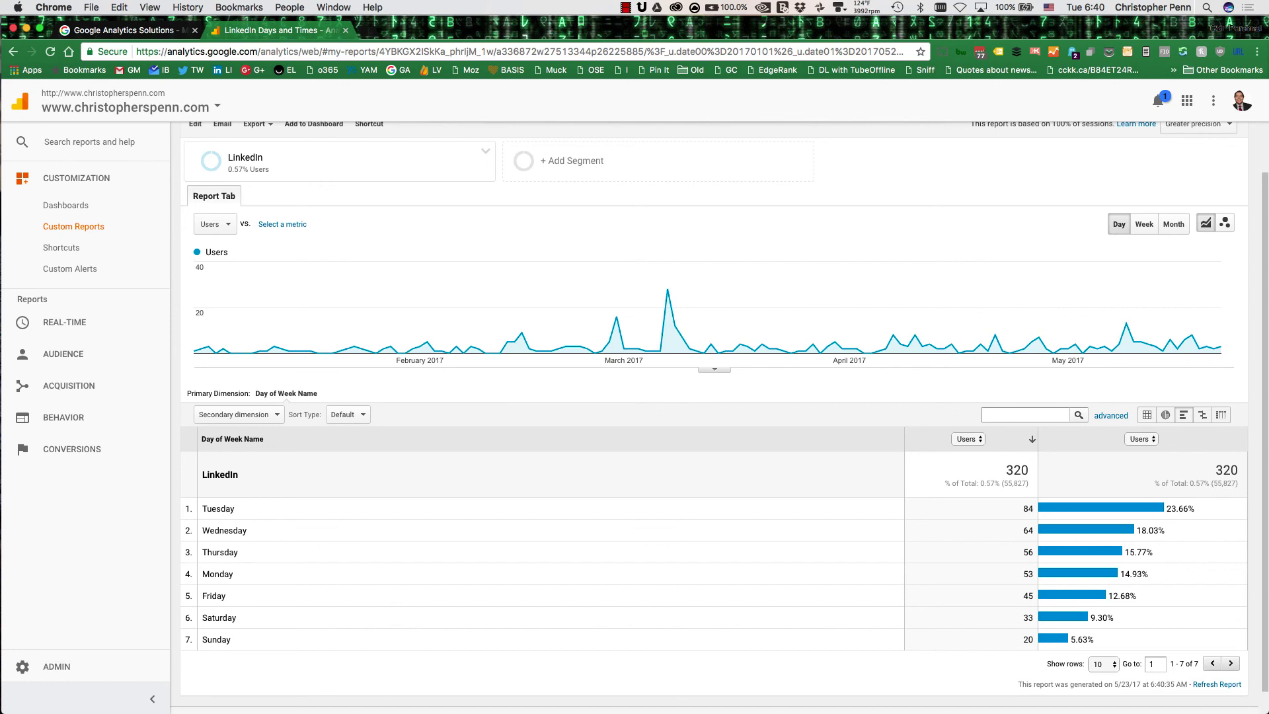
- Return to the 'Best Days and Times for LinkedIn' mind map and deselect its node
{"action": "key", "text": "super+Tab"}
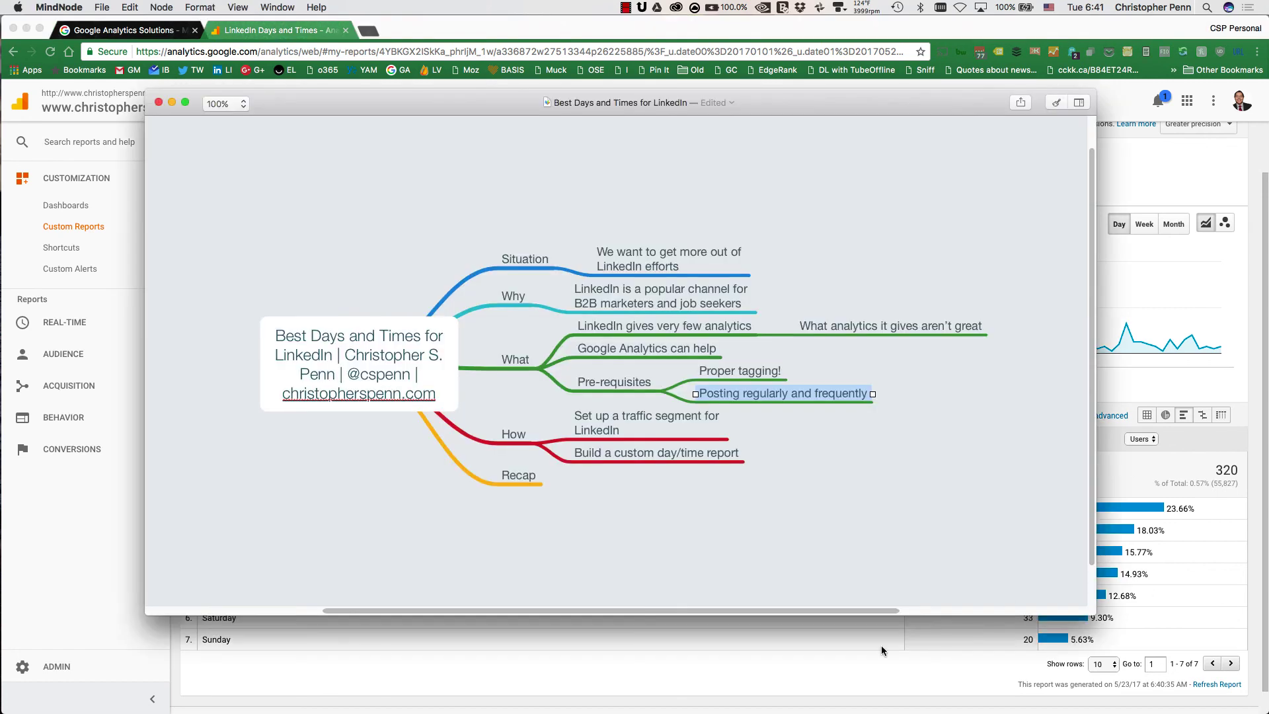
{"action": "left_click", "coordinate": [764, 513]}
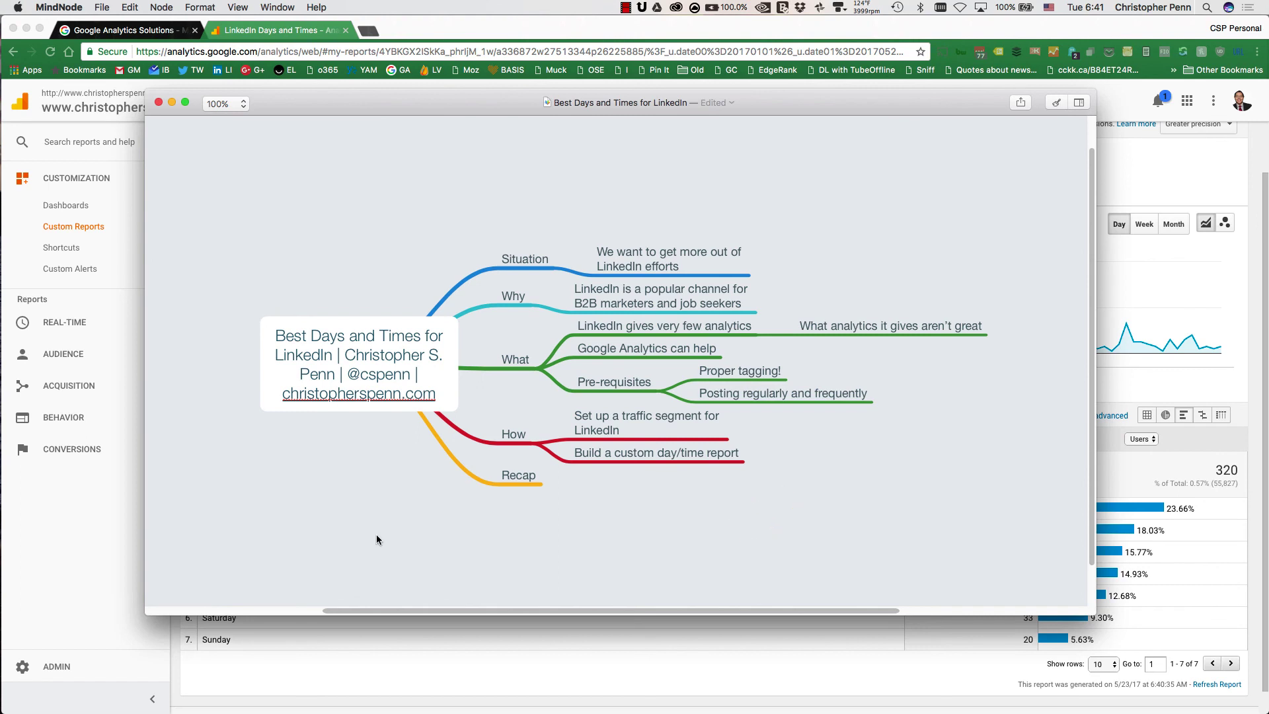